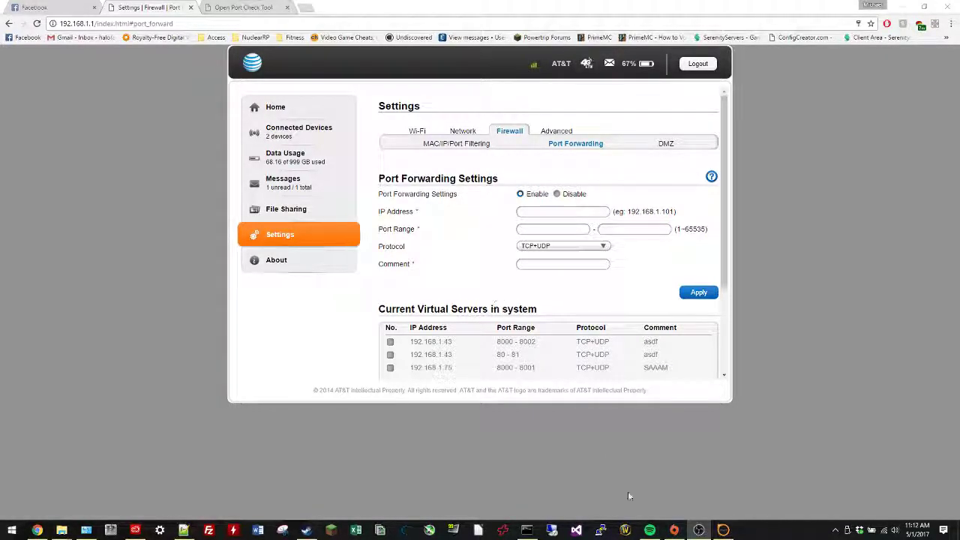
# Bring SAM Broadcaster PRO to the front to see its encoder errors
pyautogui.click(723, 529)
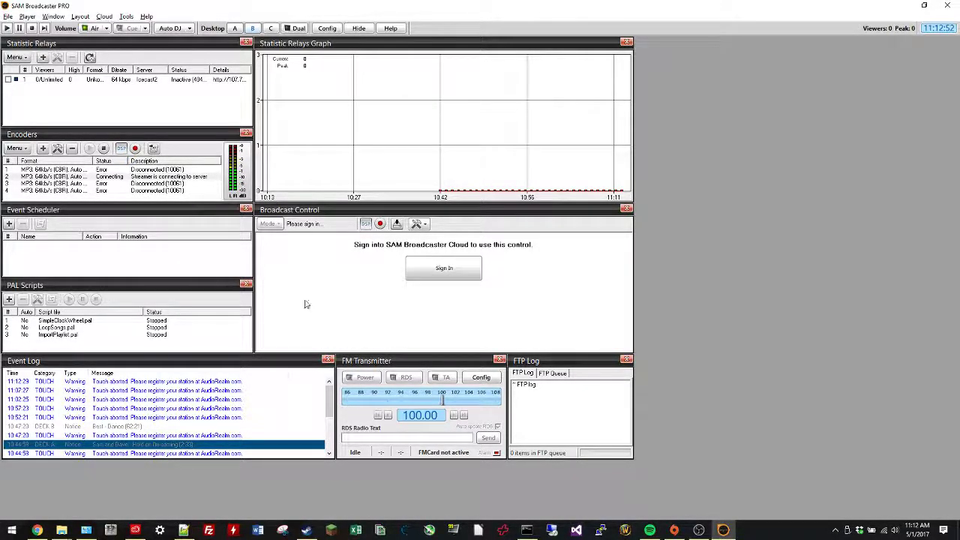
# Check the running icecast.bat console, then return to SAM Broadcaster and select encoder 3
pyautogui.click(534, 530)
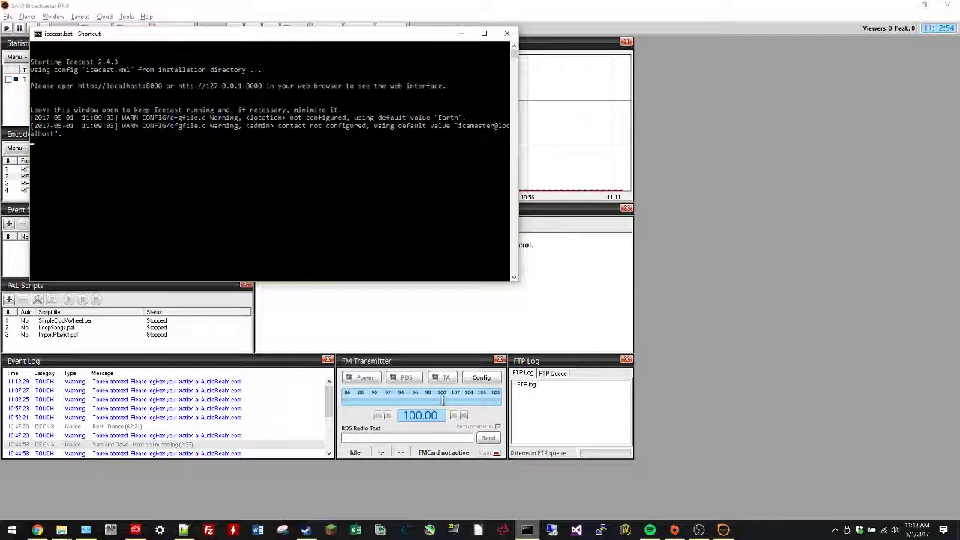
pyautogui.click(380, 305)
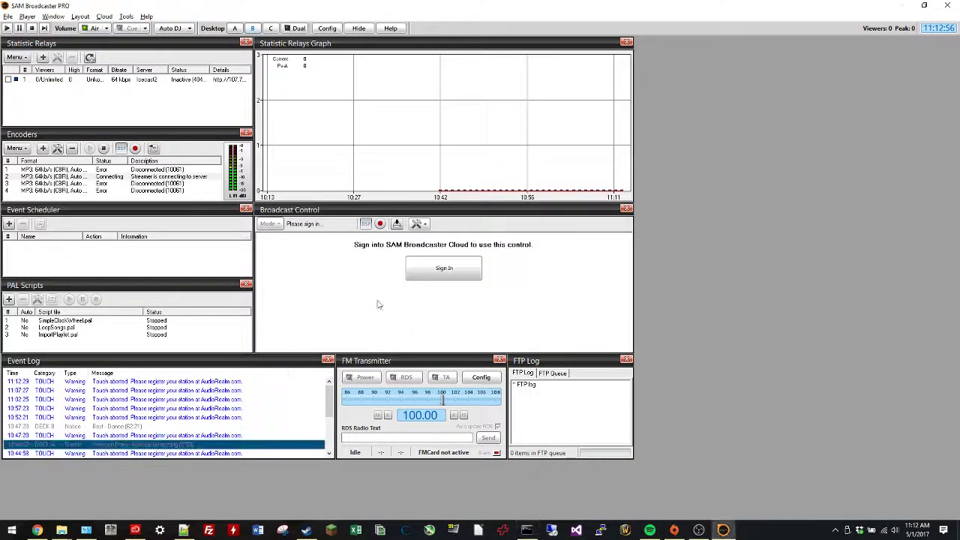
pyautogui.click(159, 183)
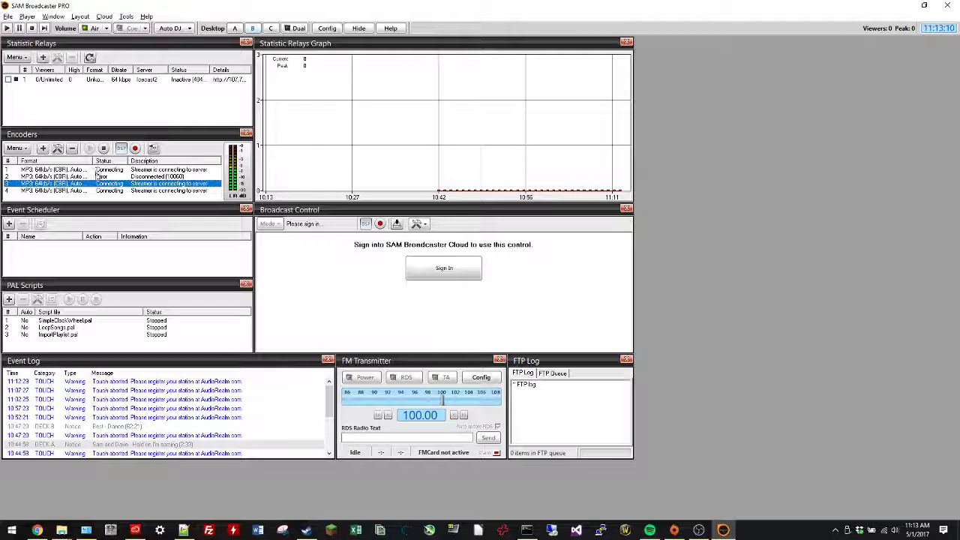
# In Chrome, review the open-port check and the public IP Google reports
pyautogui.click(39, 531)
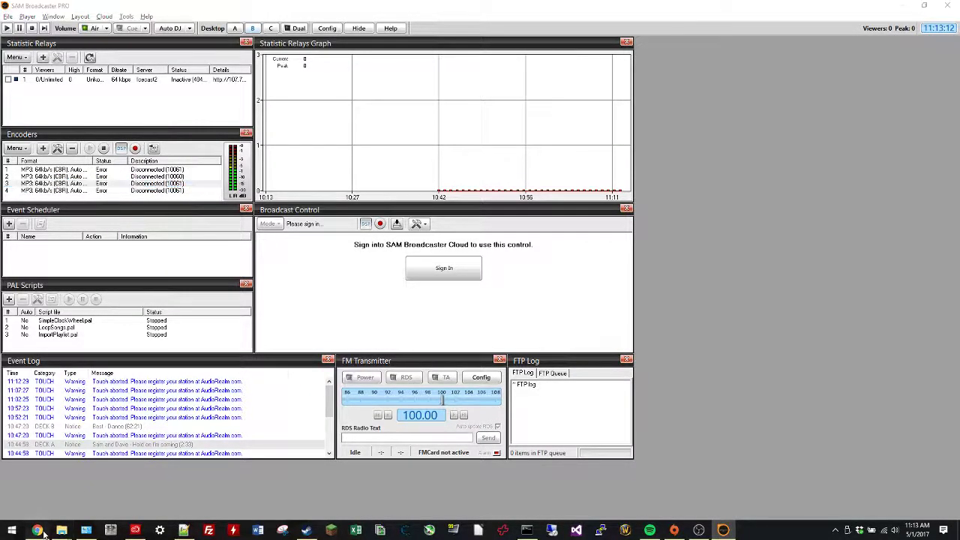
pyautogui.click(244, 7)
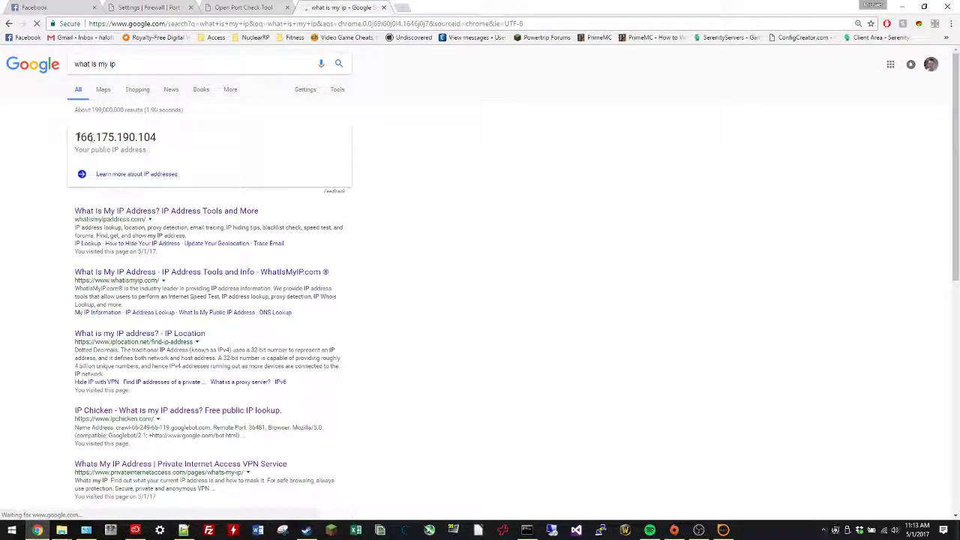
pyautogui.moveTo(74, 137); pyautogui.dragTo(165, 138)
pyautogui.click(165, 138)
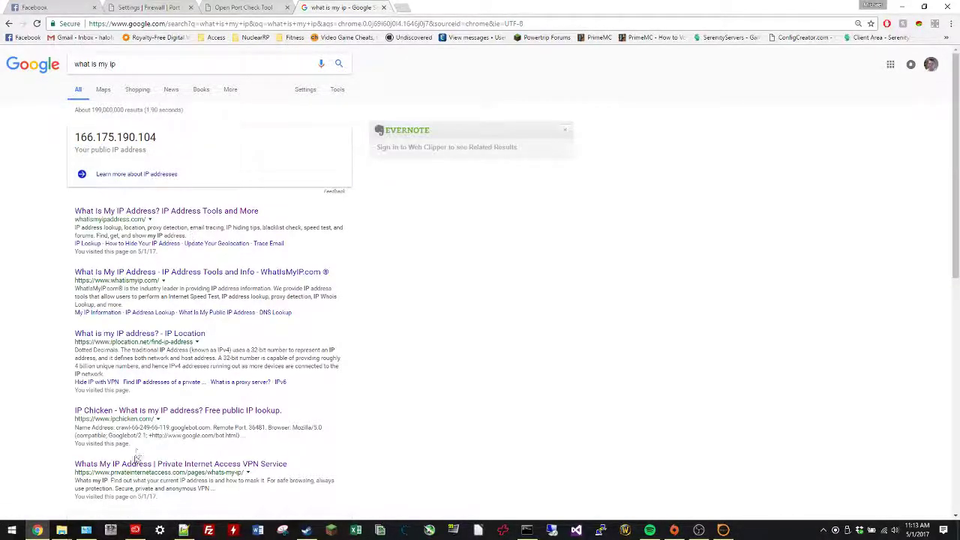
# Open the Private Internet Access IP lookup in a new tab and compare it with the other results
pyautogui.middleClick(149, 410)
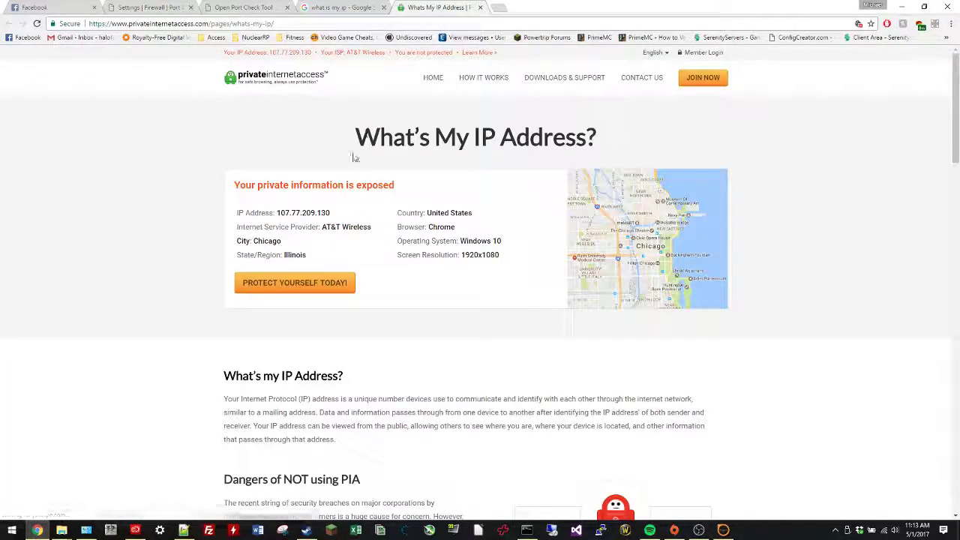
pyautogui.click(336, 7)
pyautogui.click(280, 7)
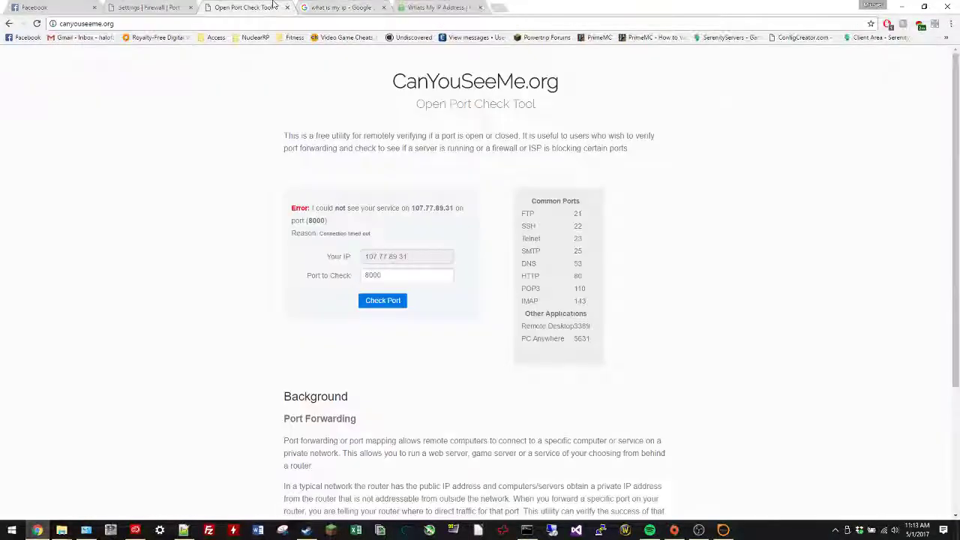
pyautogui.click(332, 7)
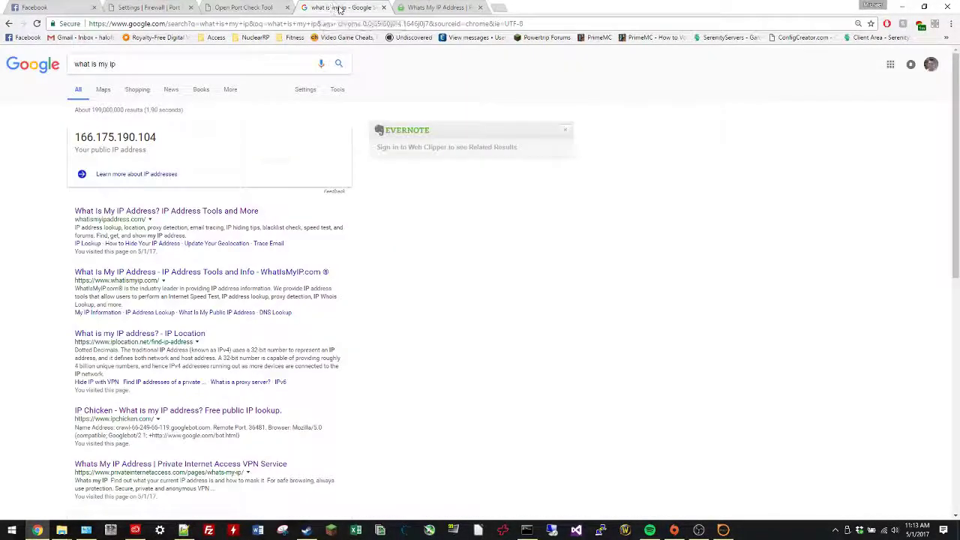
pyautogui.click(429, 7)
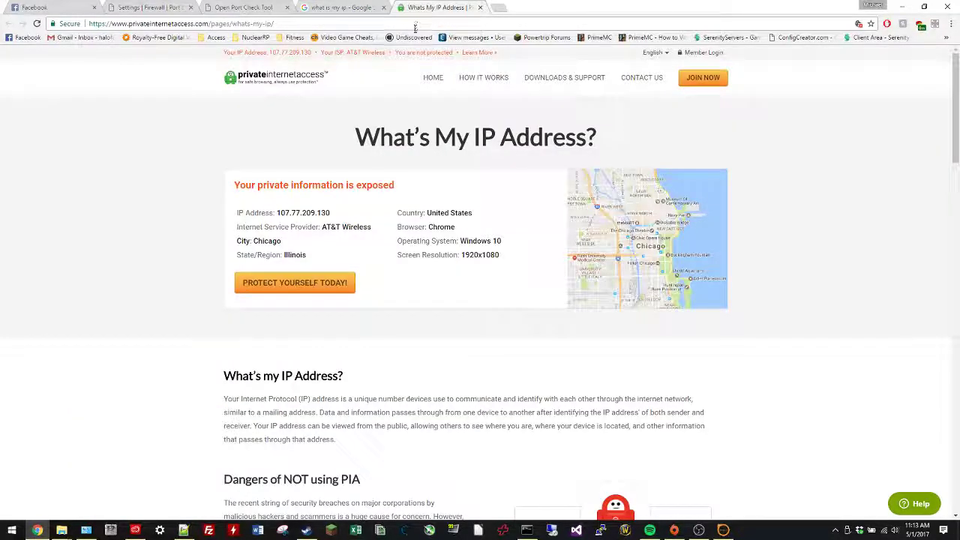
# Inspect encoder 1's Icecast Server Details and close its configuration without changes
pyautogui.click(722, 530)
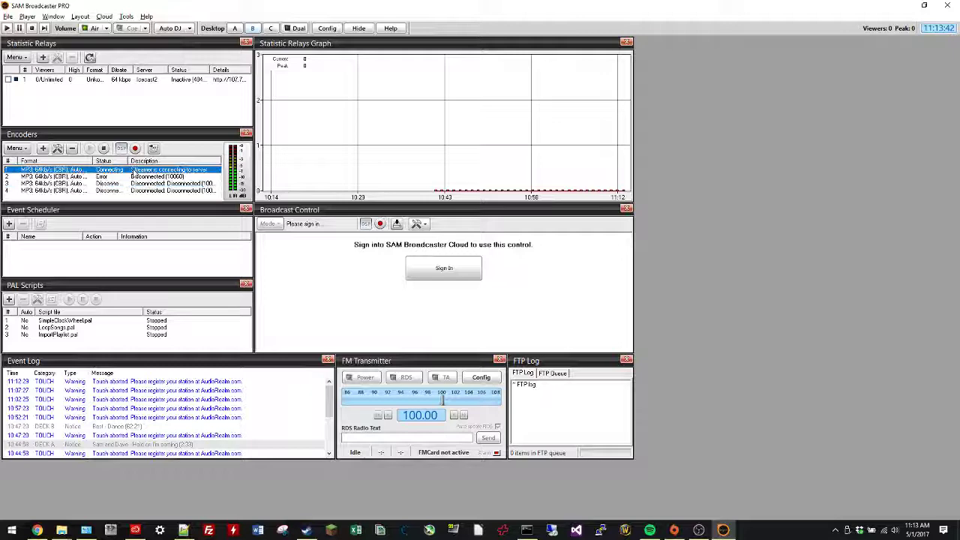
pyautogui.doubleClick(134, 175)
pyautogui.click(405, 160)
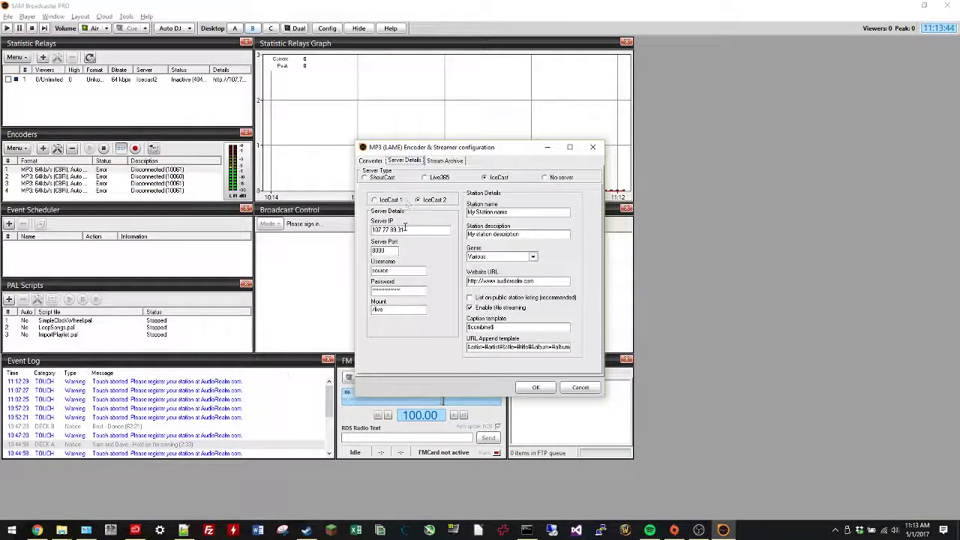
pyautogui.click(592, 150)
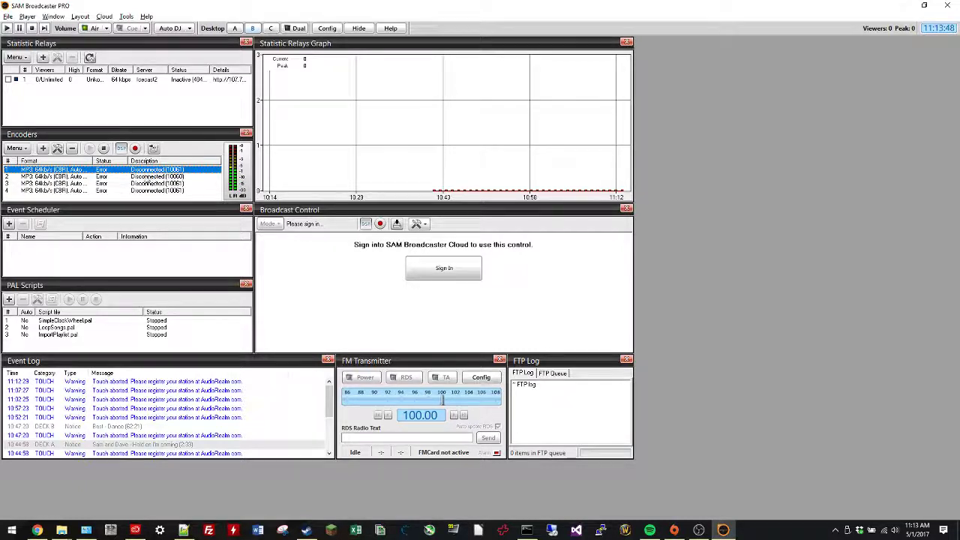
# Stop and reset all encoders, then start encoder 2 streaming again
pyautogui.click(124, 177)
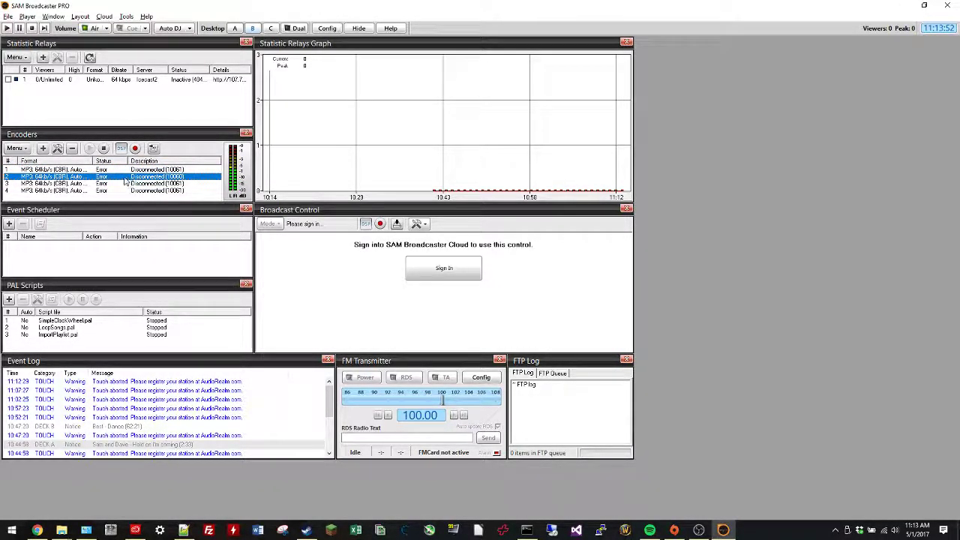
pyautogui.rightClick(124, 177)
pyautogui.click(154, 248)
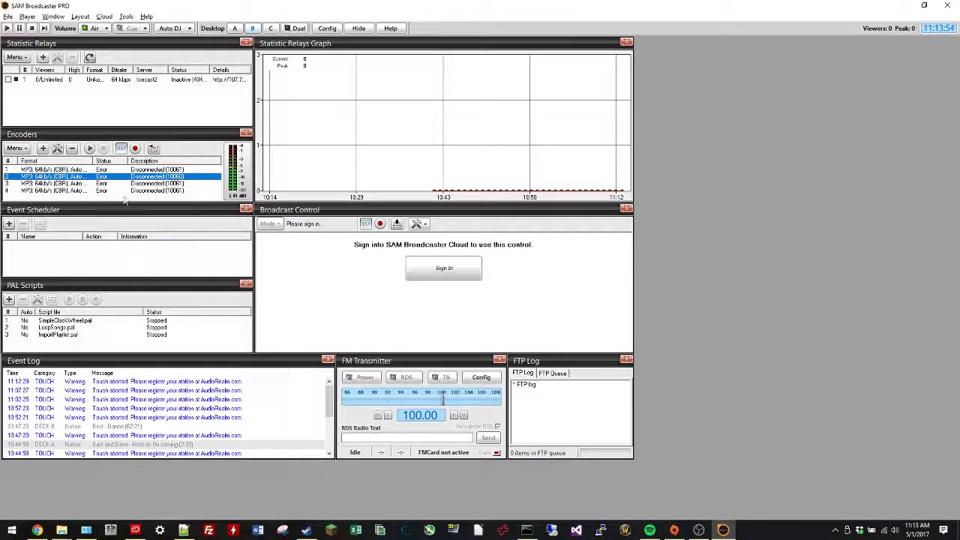
pyautogui.rightClick(124, 181)
pyautogui.click(162, 185)
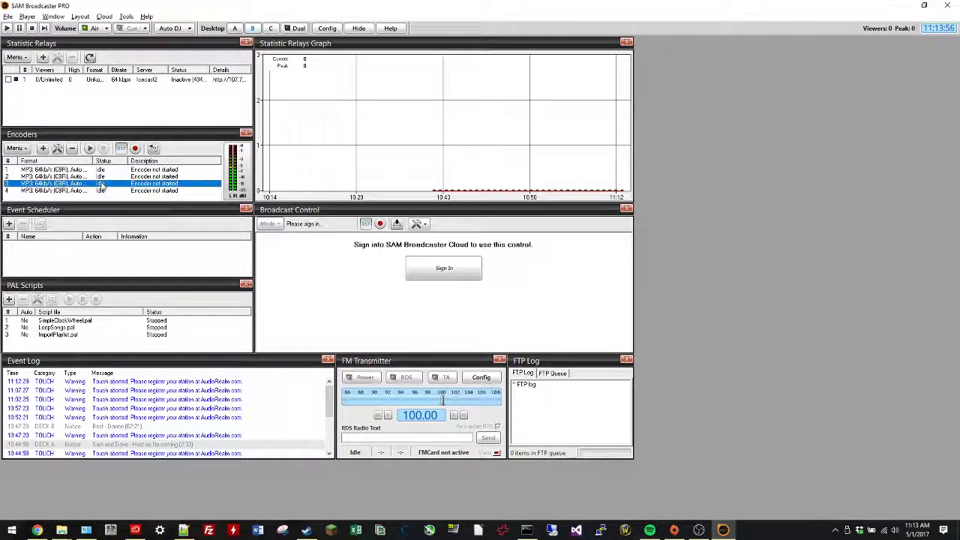
pyautogui.rightClick(162, 178)
pyautogui.click(192, 237)
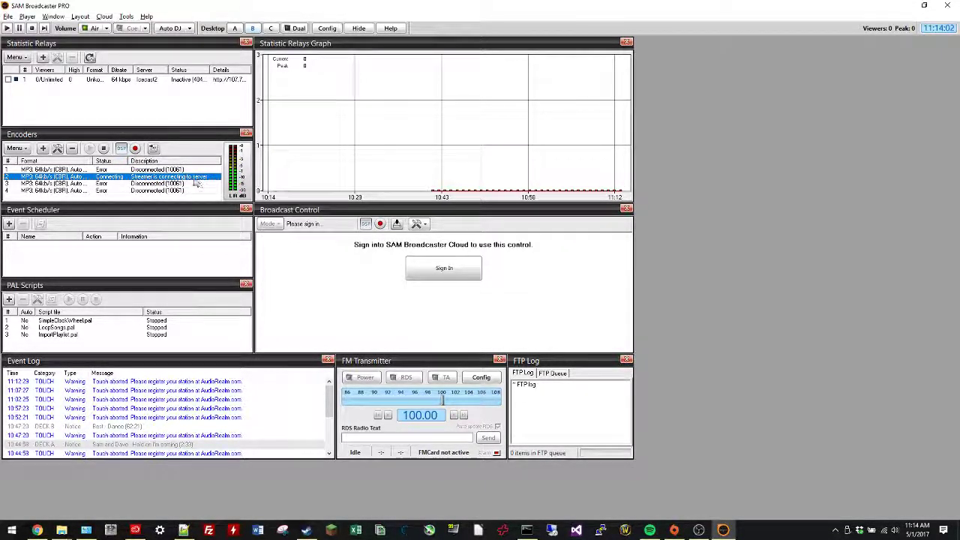
# Check the status of encoders 3 and 2, then return to Chrome's IP page
pyautogui.click(188, 185)
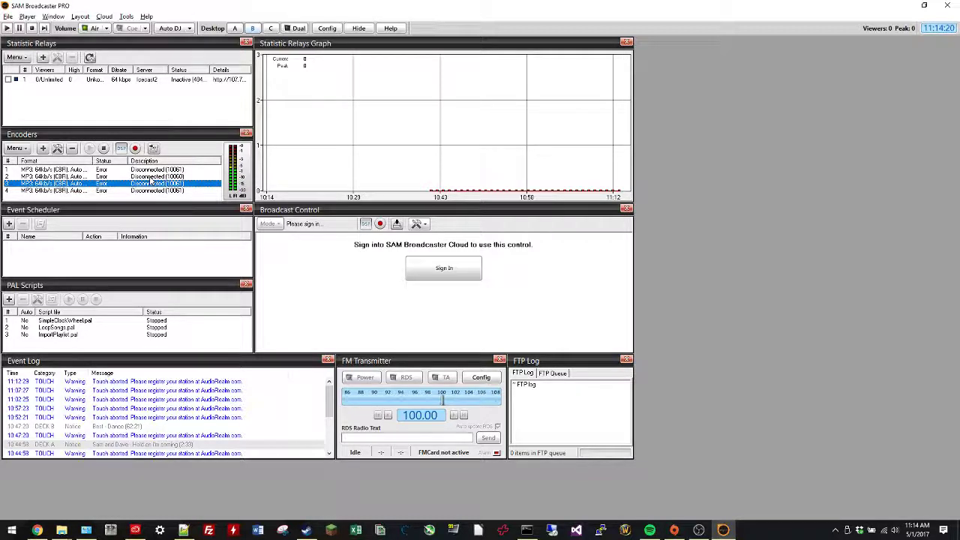
pyautogui.click(178, 178)
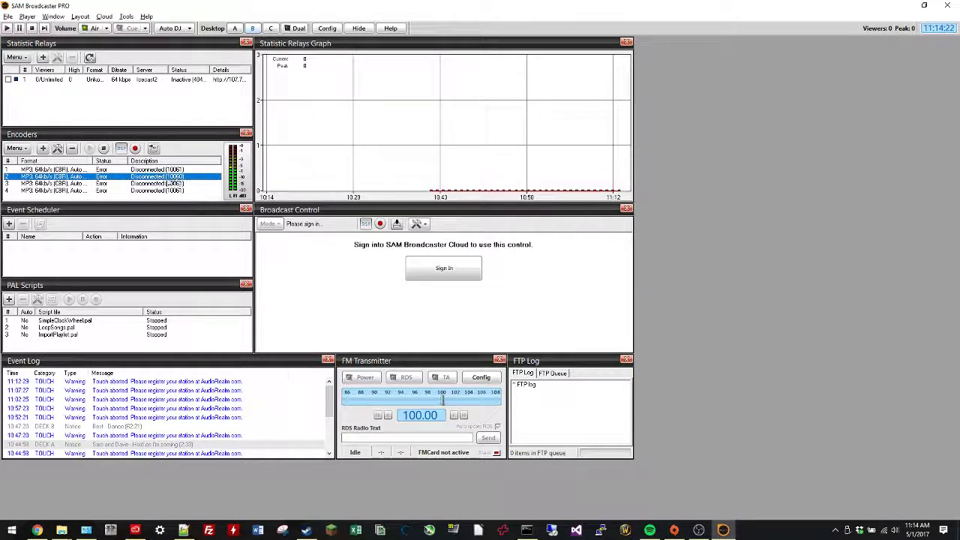
pyautogui.click(39, 531)
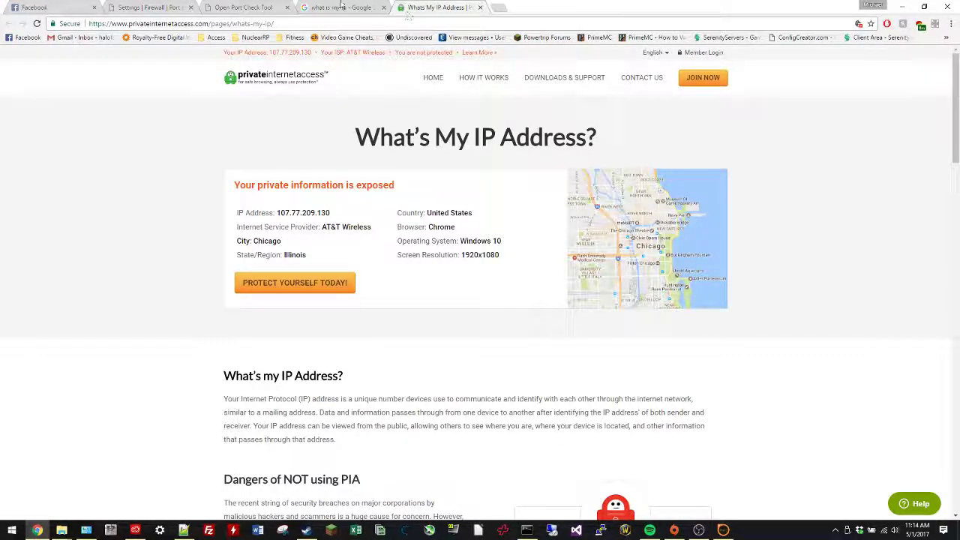
# Run ipconfig to find the PC's IPv4 address, 192.168.1.75, and compare it with the router's port forwarding rule
pyautogui.click(262, 7)
pyautogui.click(192, 7)
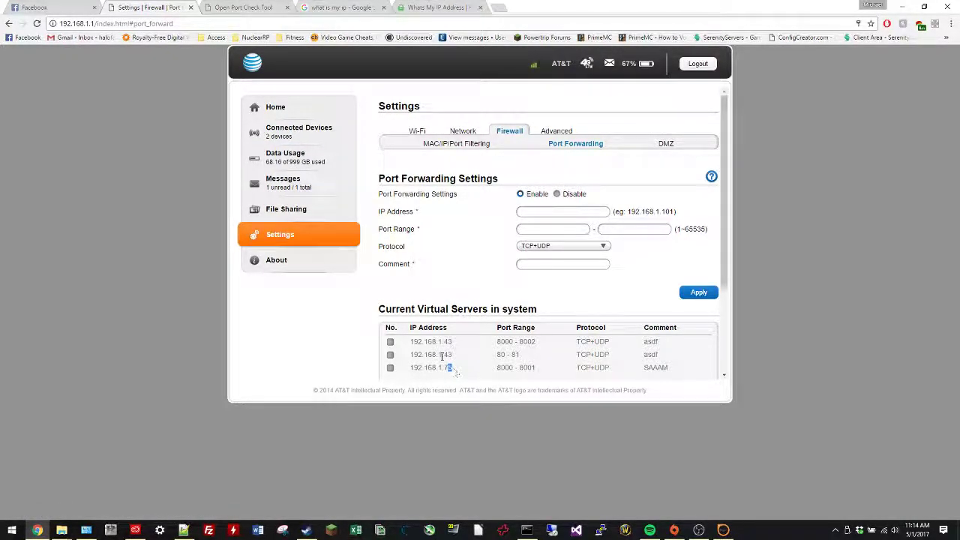
pyautogui.press('super')
pyautogui.write('cmd')
pyautogui.press('Return')
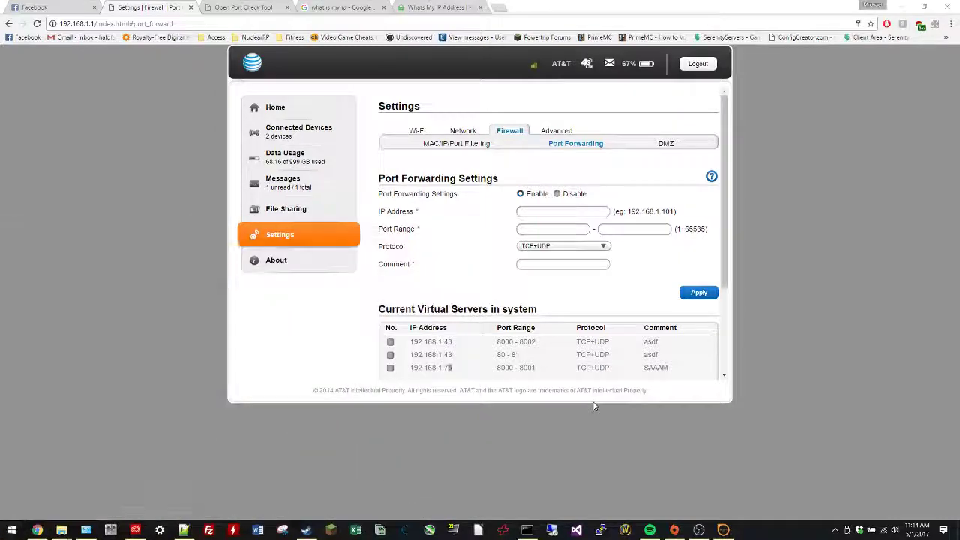
pyautogui.write('ipconf')
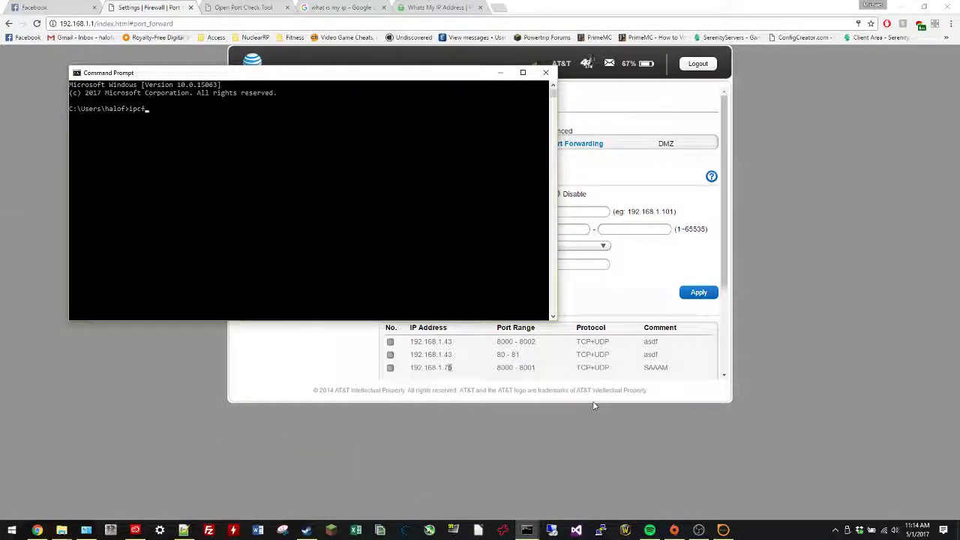
pyautogui.write('i')
pyautogui.write('g')
pyautogui.press('Return')
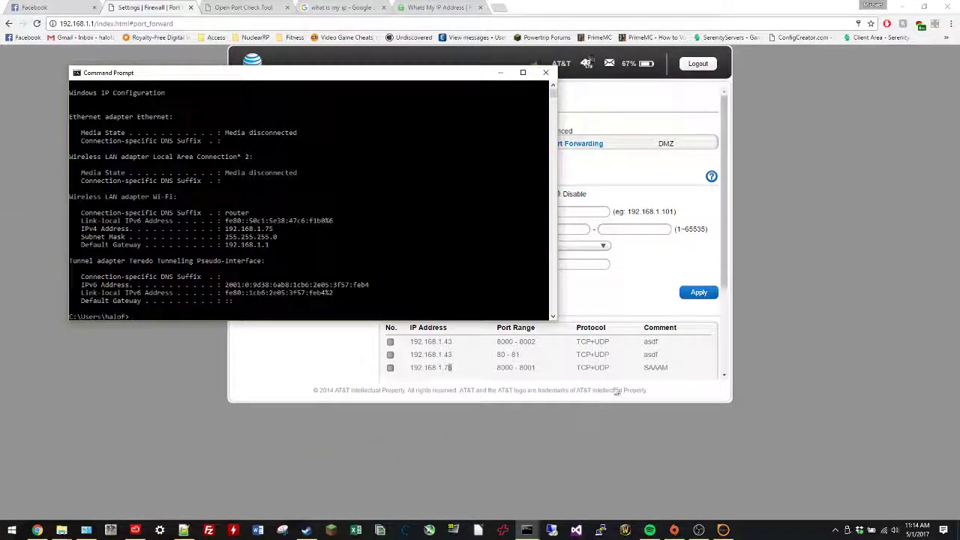
pyautogui.moveTo(250, 225); pyautogui.dragTo(275, 231)
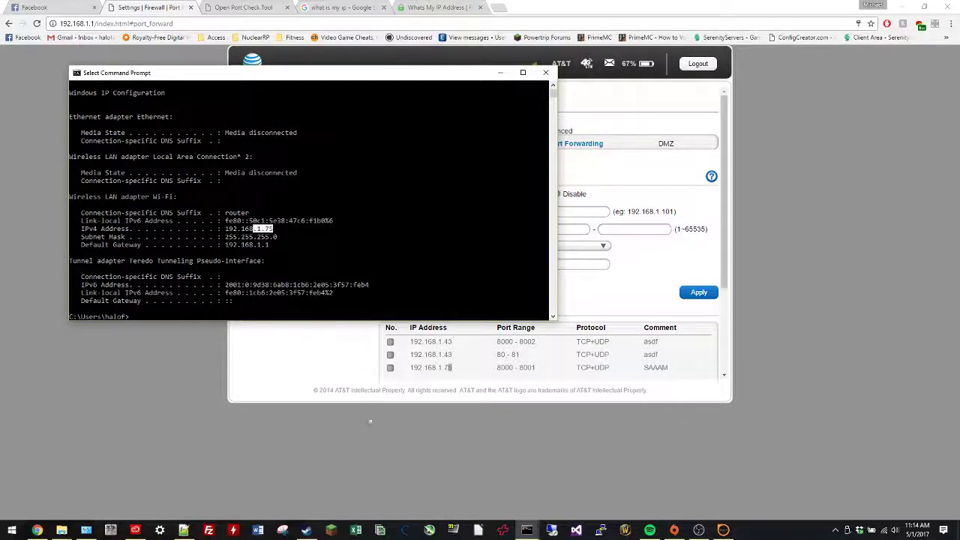
pyautogui.click(528, 368)
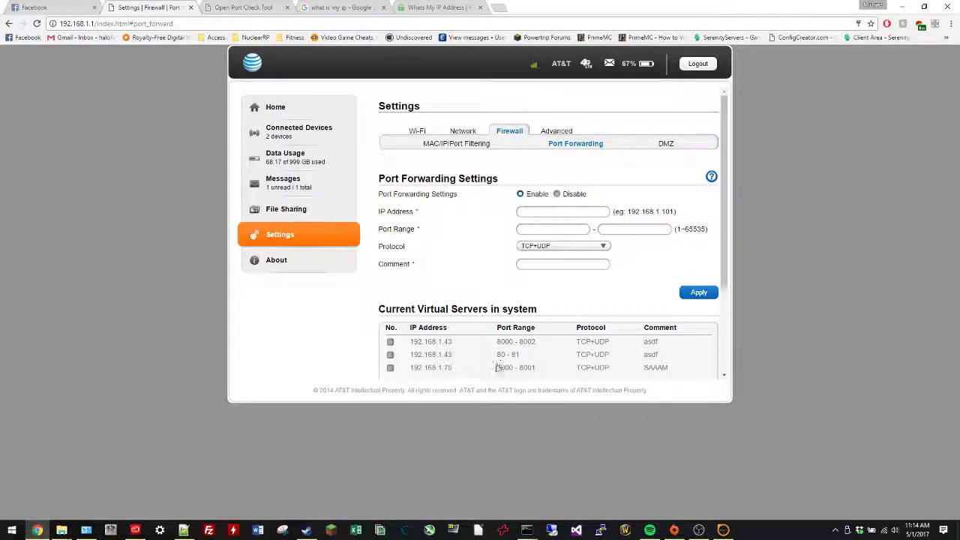
pyautogui.moveTo(504, 367); pyautogui.dragTo(513, 367)
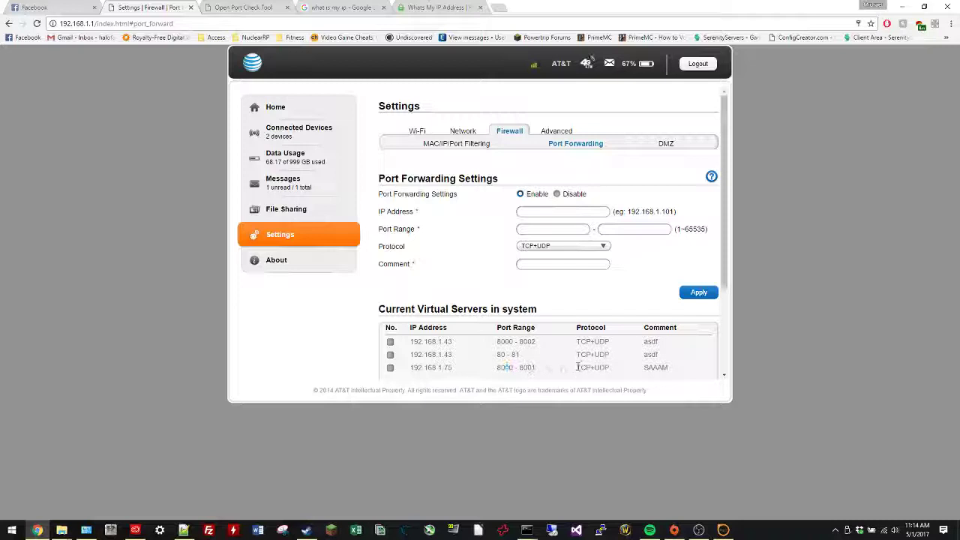
pyautogui.moveTo(578, 366); pyautogui.dragTo(579, 367)
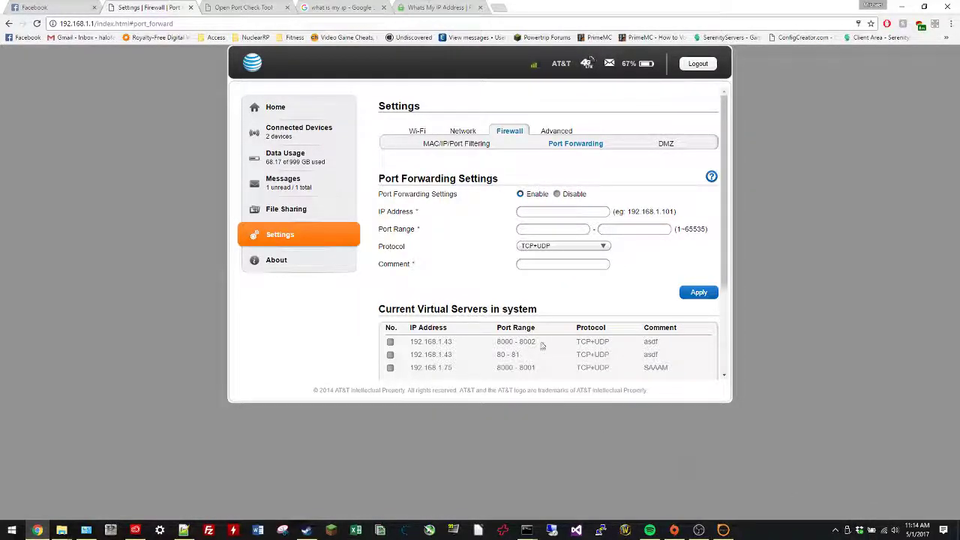
pyautogui.rightClick(466, 343)
pyautogui.click(466, 343)
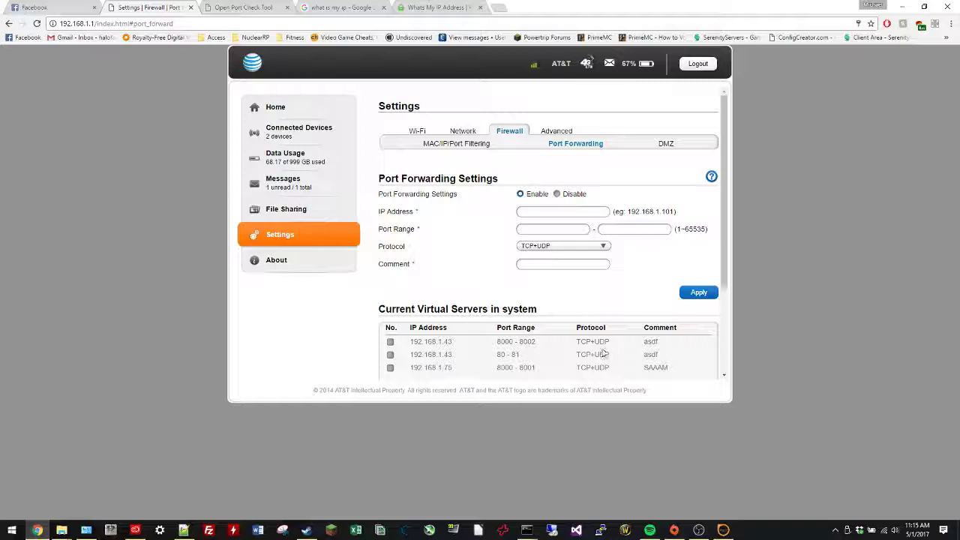
# Switch the PC's Wi-Fi from ATT-WIFI-8134 to Custom Touch, then bring back Command Prompt
pyautogui.click(882, 531)
pyautogui.click(854, 289)
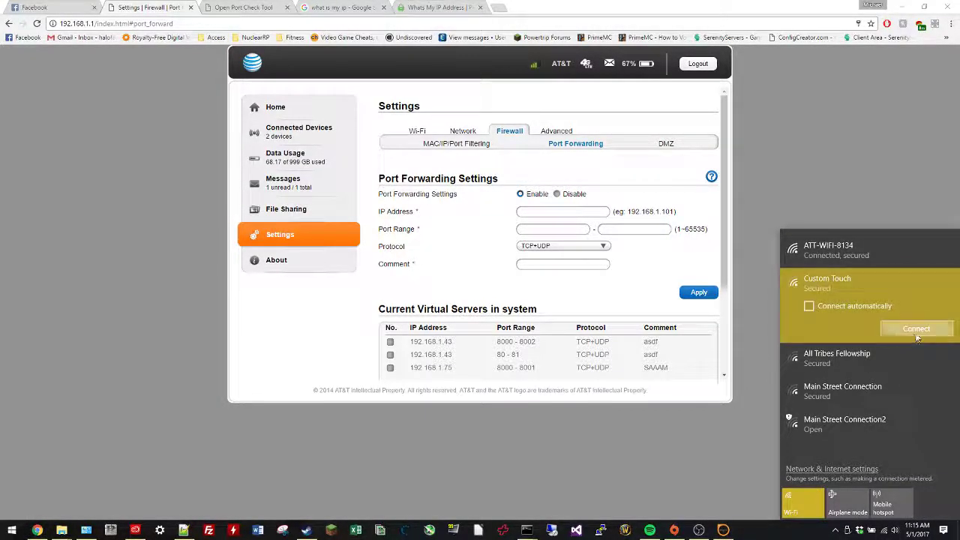
pyautogui.click(916, 331)
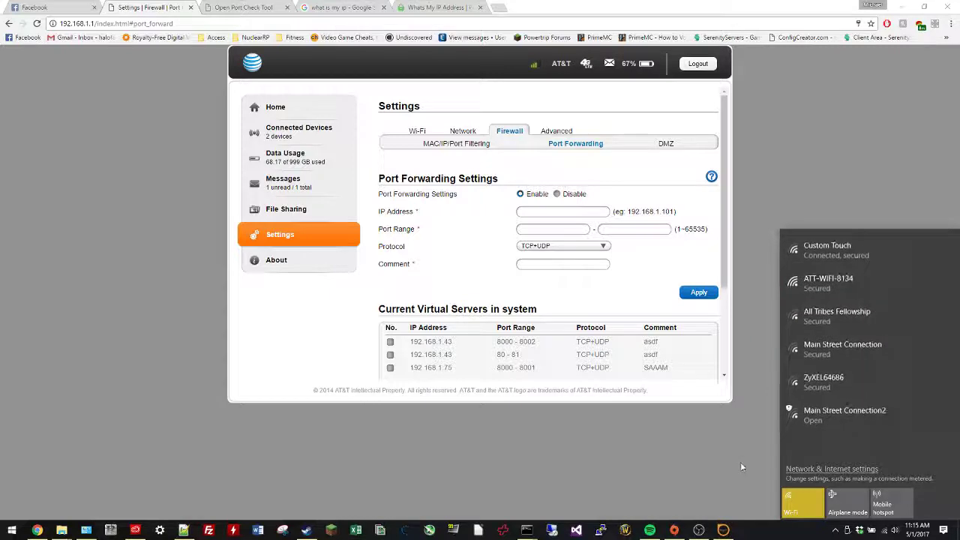
pyautogui.click(526, 530)
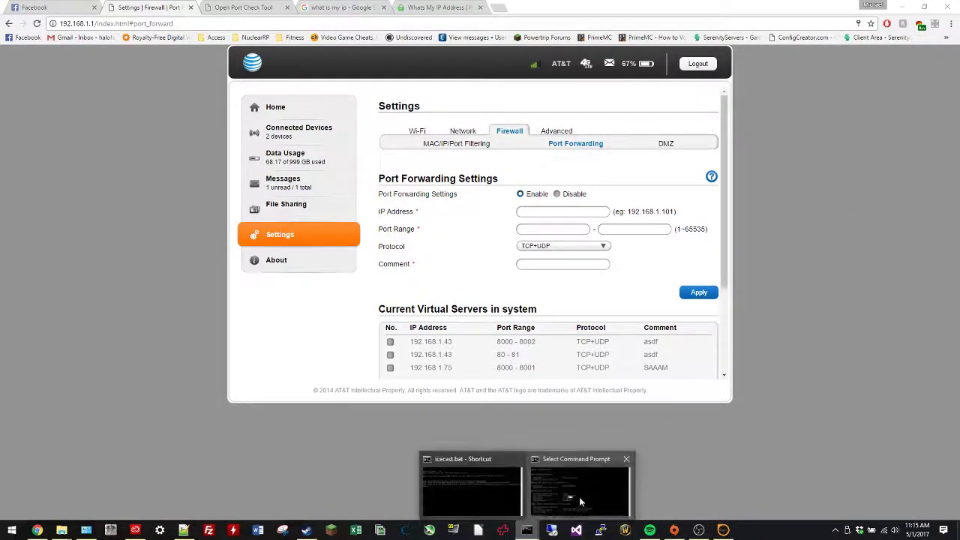
# Rerun ipconfig in Command Prompt to get the PC's new IP address
pyautogui.click(579, 496)
pyautogui.press('Escape')
pyautogui.press('Up')
pyautogui.press('Return')
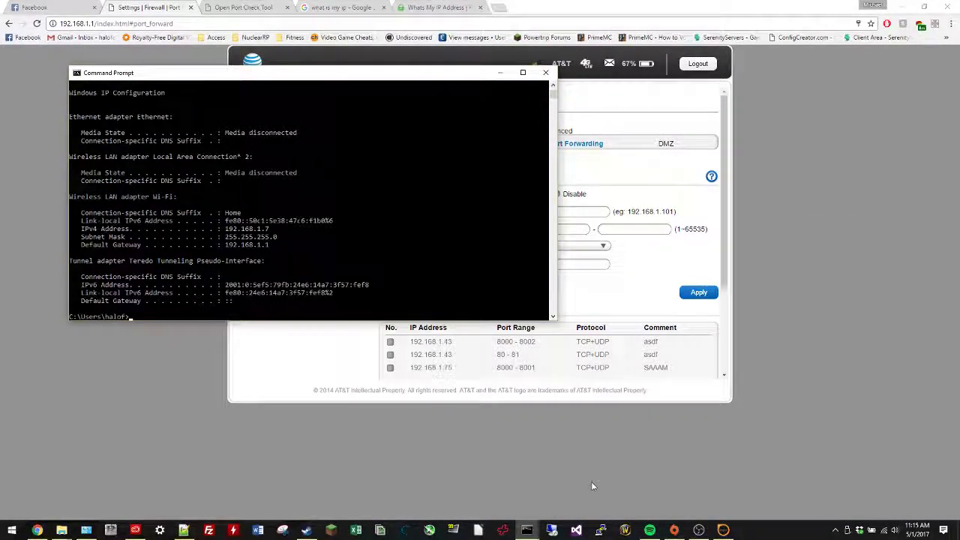
# Add a MiFi forwarding rule for 192.168.1.7, ports 8000–8000, comment 'sam', and apply it
pyautogui.click(186, 352)
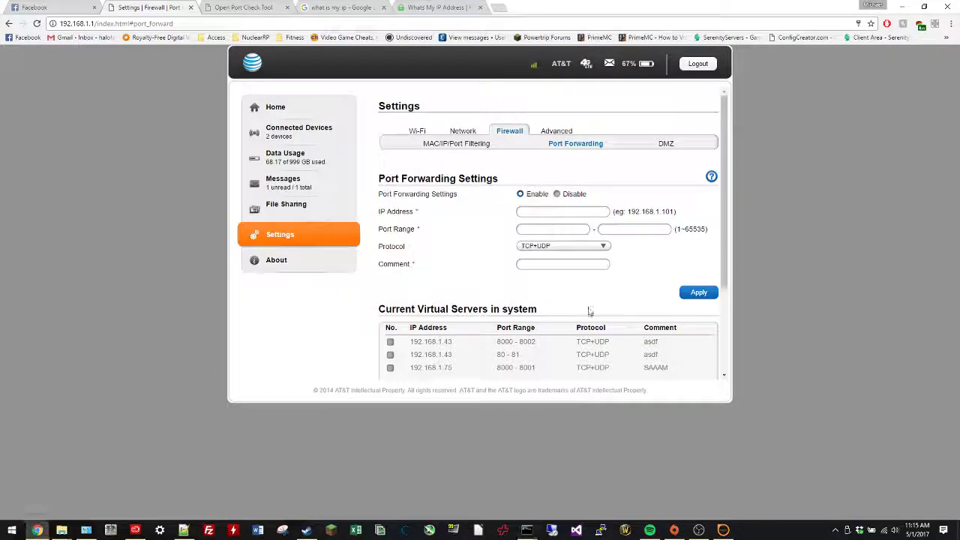
pyautogui.click(567, 211)
pyautogui.write('192.168.1.7')
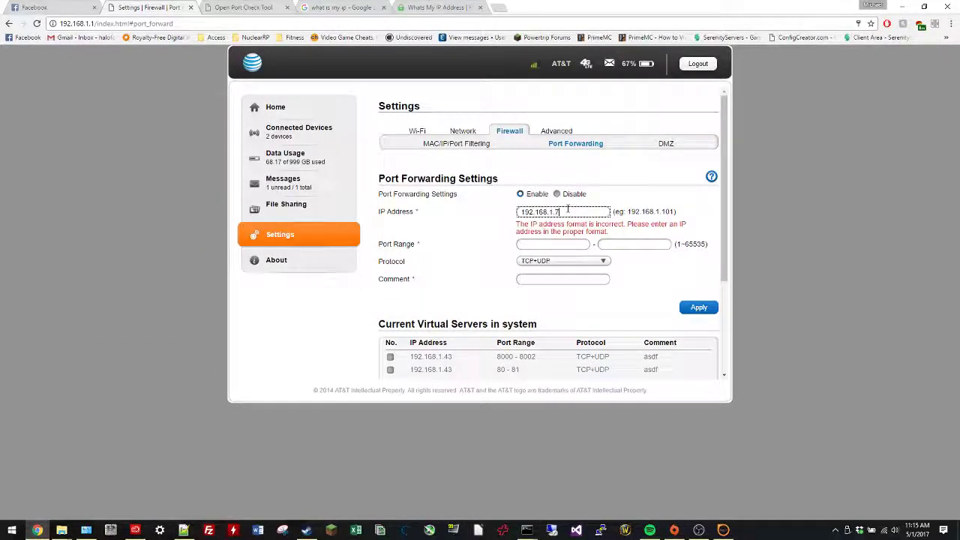
pyautogui.press('Tab')
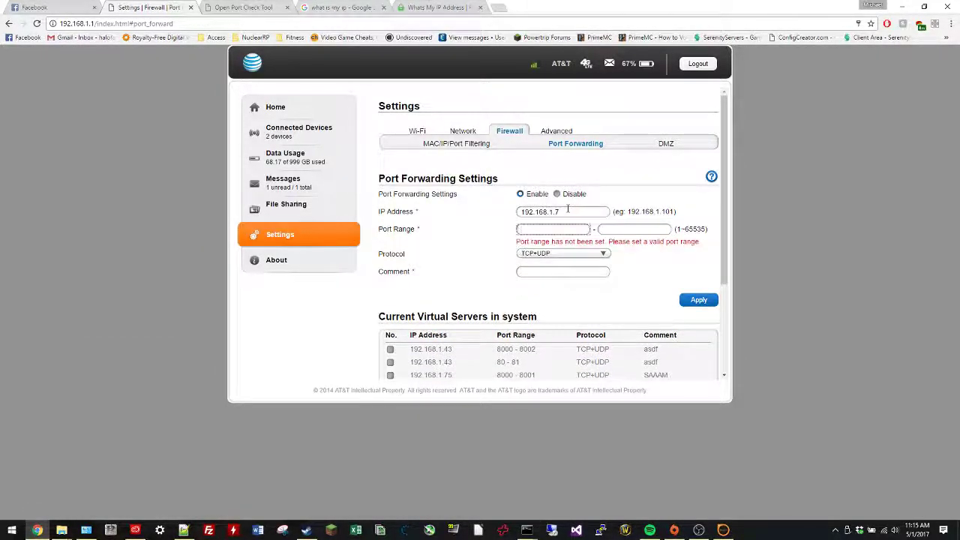
pyautogui.write('8000')
pyautogui.press('Tab')
pyautogui.write('8000')
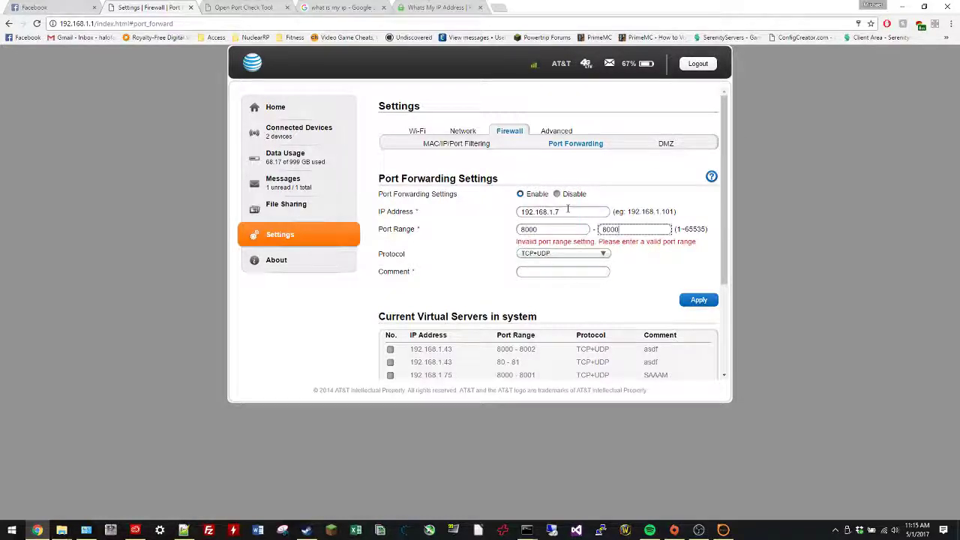
pyautogui.click(559, 263)
pyautogui.write('sam')
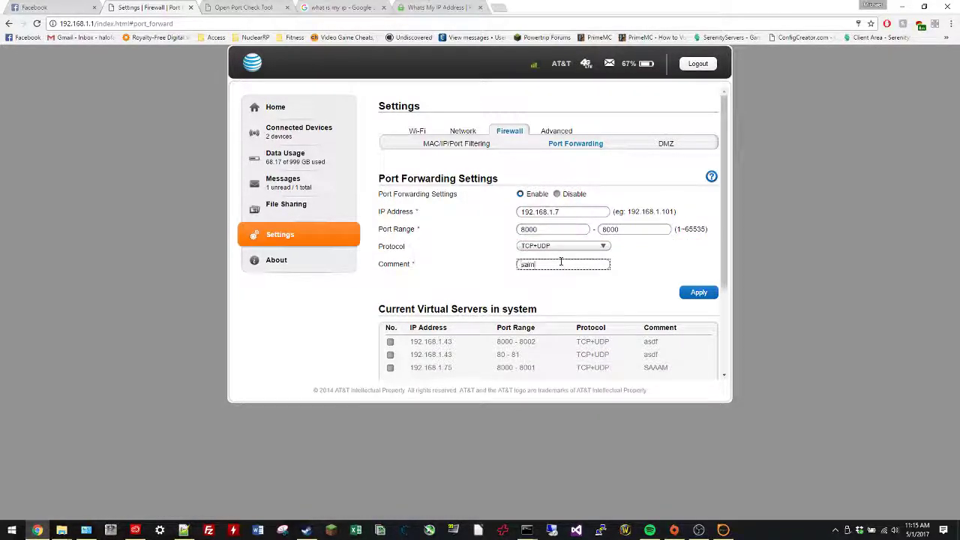
pyautogui.click(687, 293)
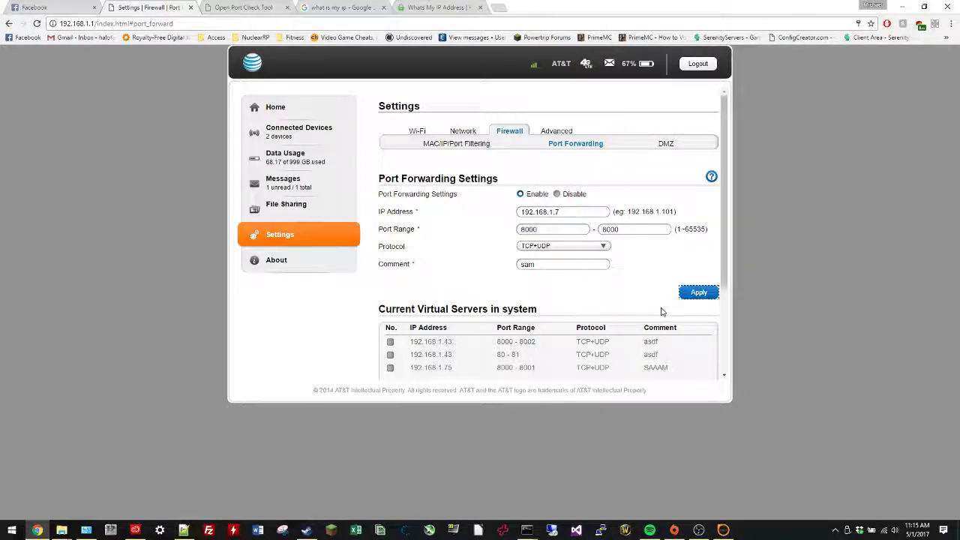
pyautogui.scroll(-3, 664, 315)
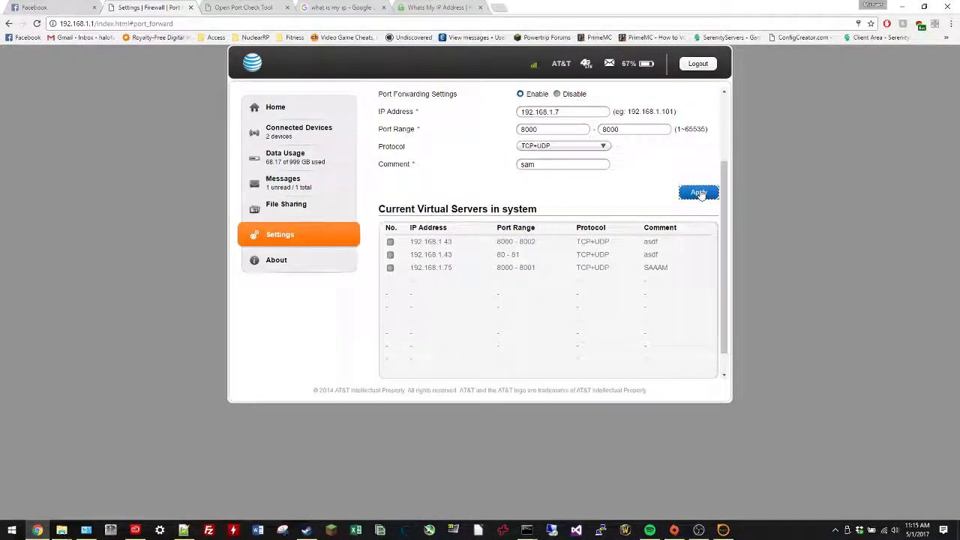
# Open the ZyXEL router admin at 192.168.1.1 and log in
pyautogui.click(297, 23)
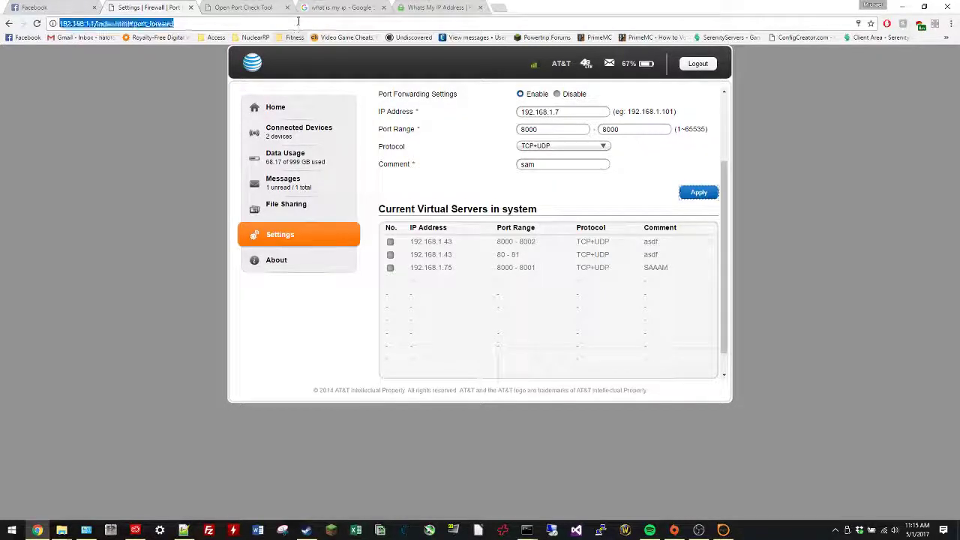
pyautogui.write('192')
pyautogui.press('Return')
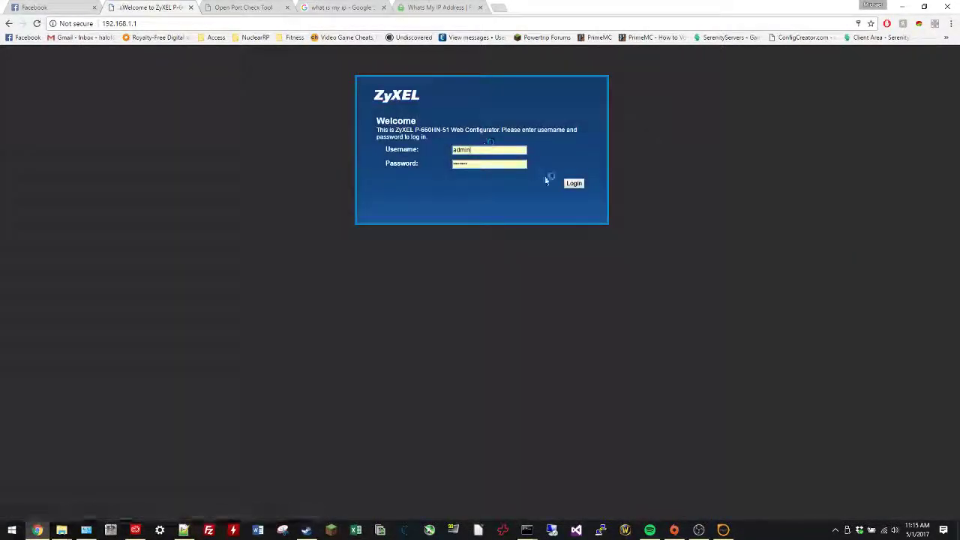
pyautogui.click(573, 184)
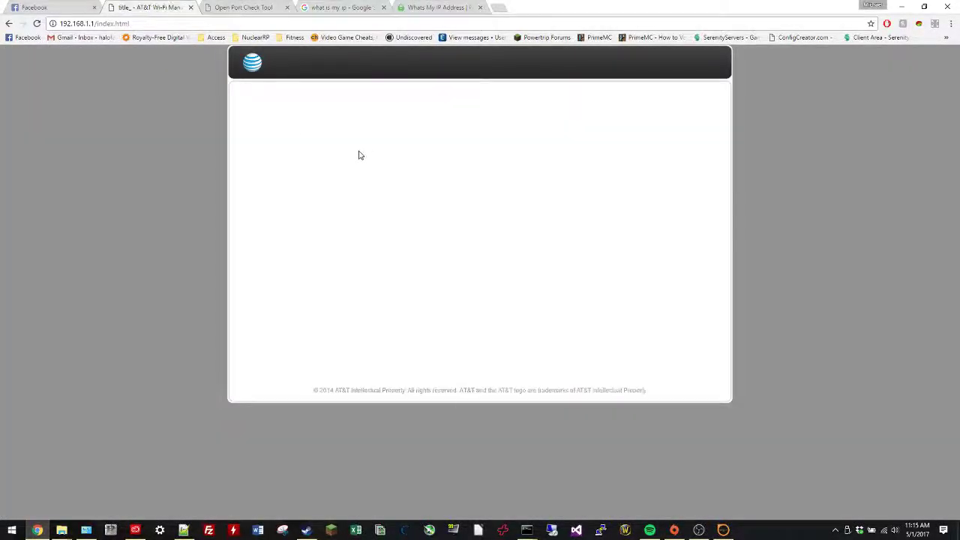
pyautogui.click(112, 24)
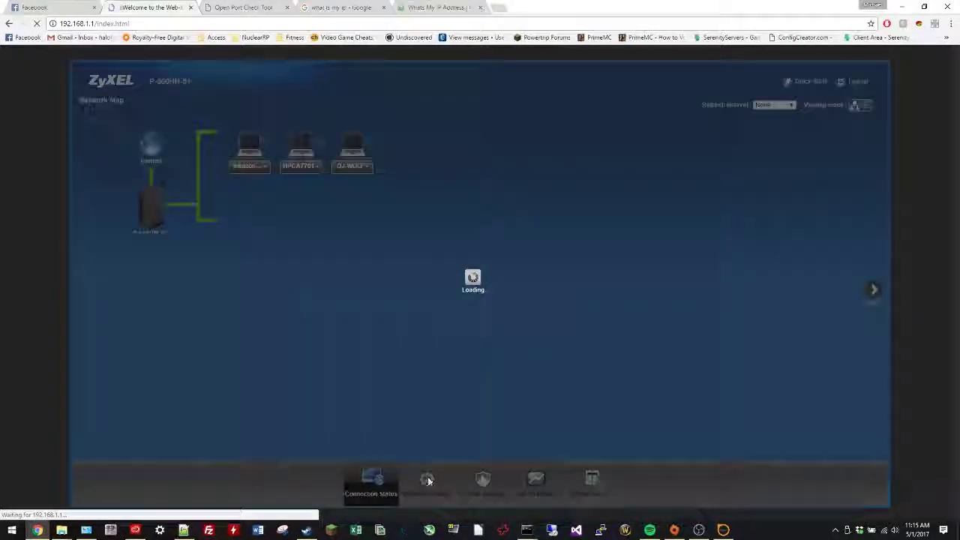
# Change the cams2 port forwarding rule's server IP from 192.168.1.3 to 192.168.1.7 and apply
pyautogui.moveTo(428, 487)
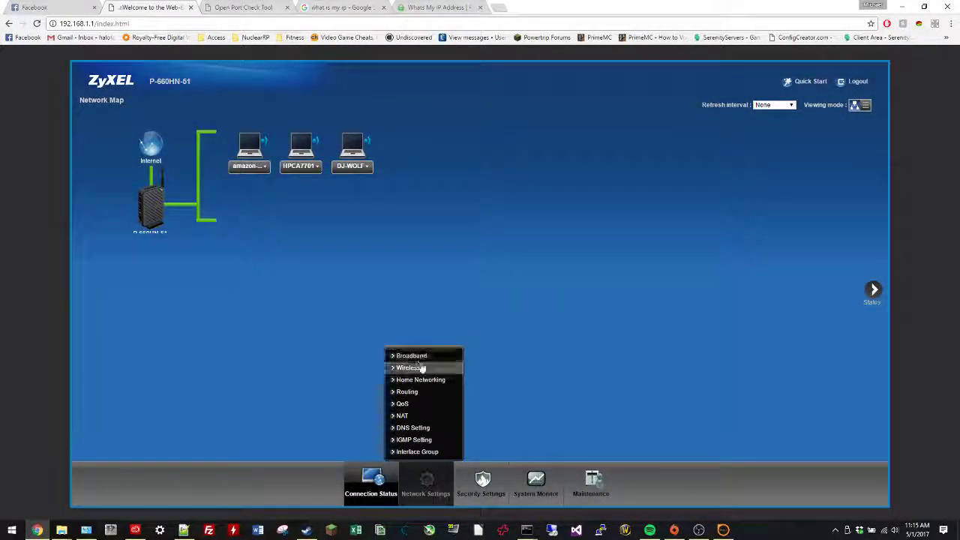
pyautogui.click(402, 416)
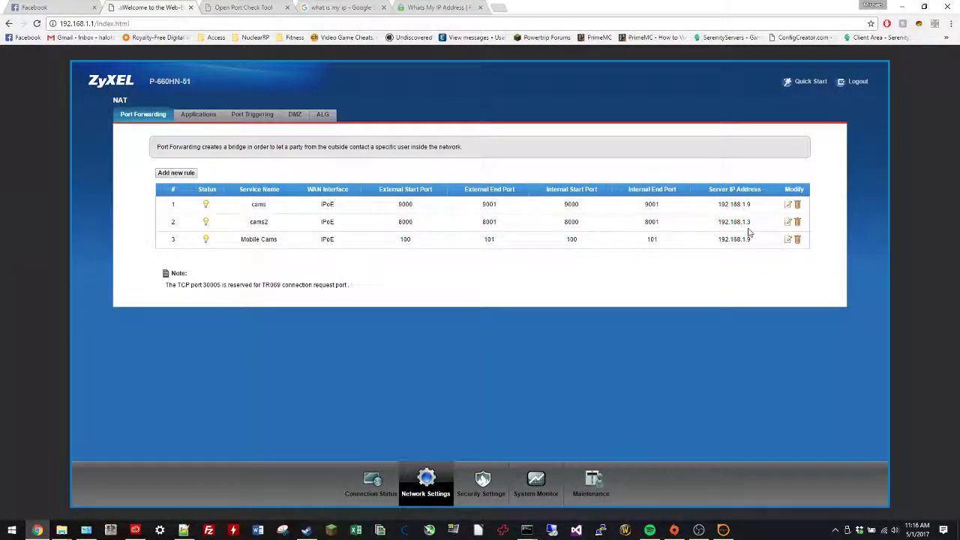
pyautogui.click(787, 222)
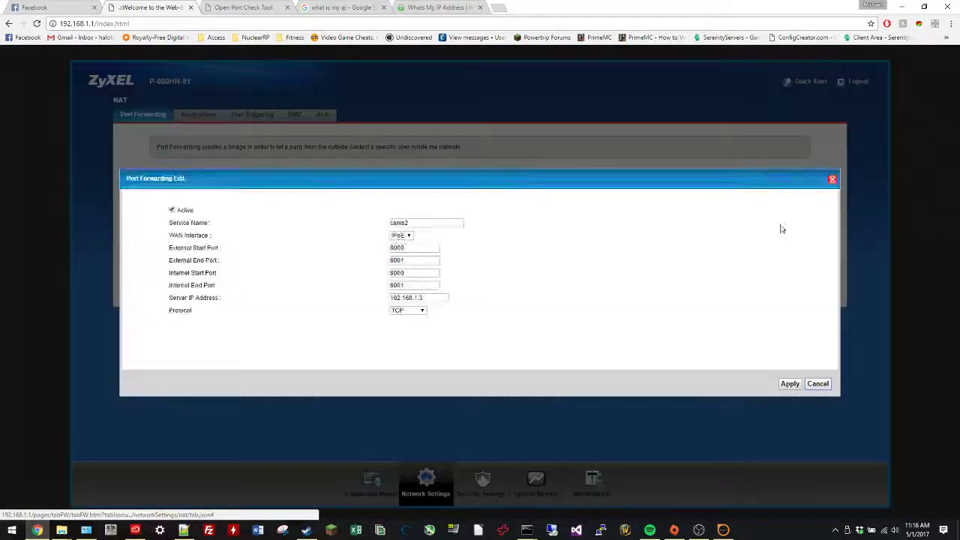
pyautogui.click(435, 298)
pyautogui.press('BackSpace')
pyautogui.hotkey('alt', 'Tab')
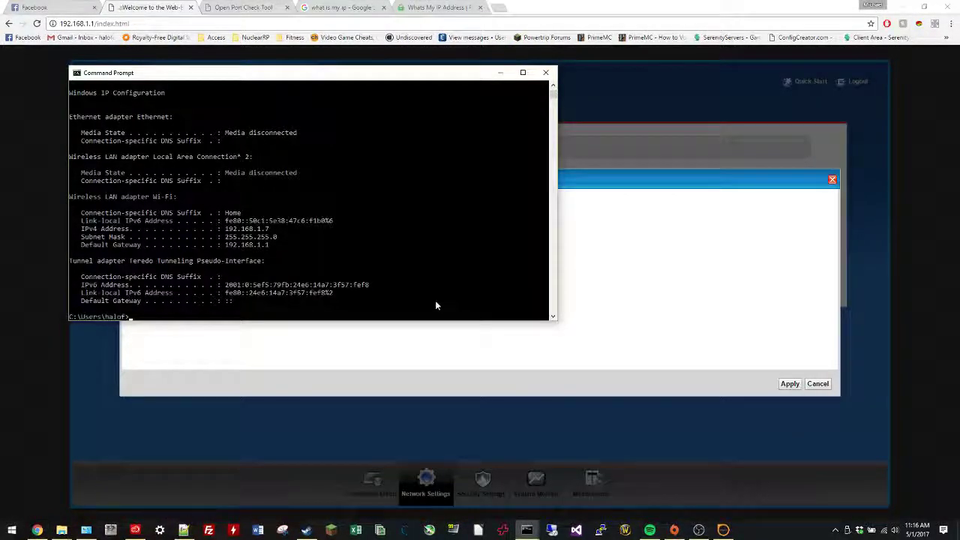
pyautogui.hotkey('alt', 'Tab')
pyautogui.write('7')
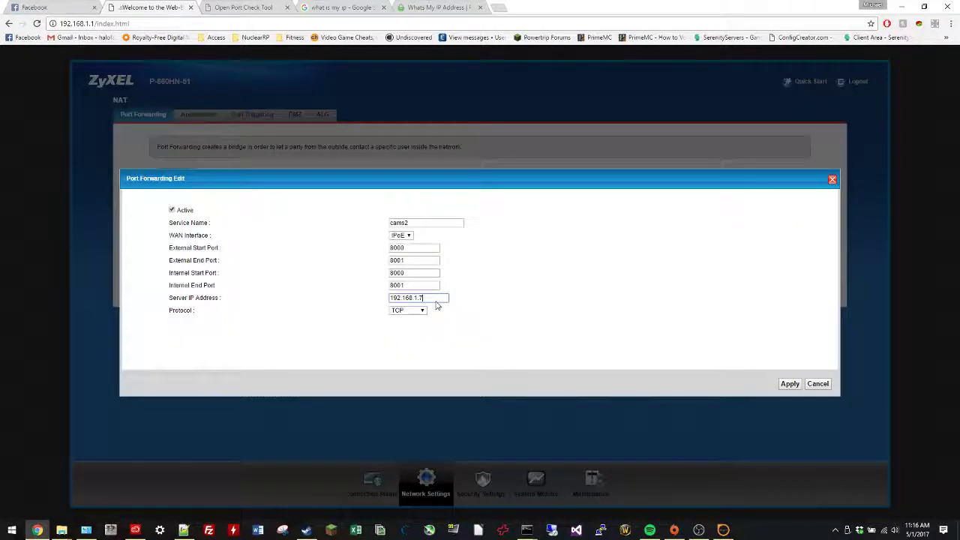
pyautogui.click(788, 383)
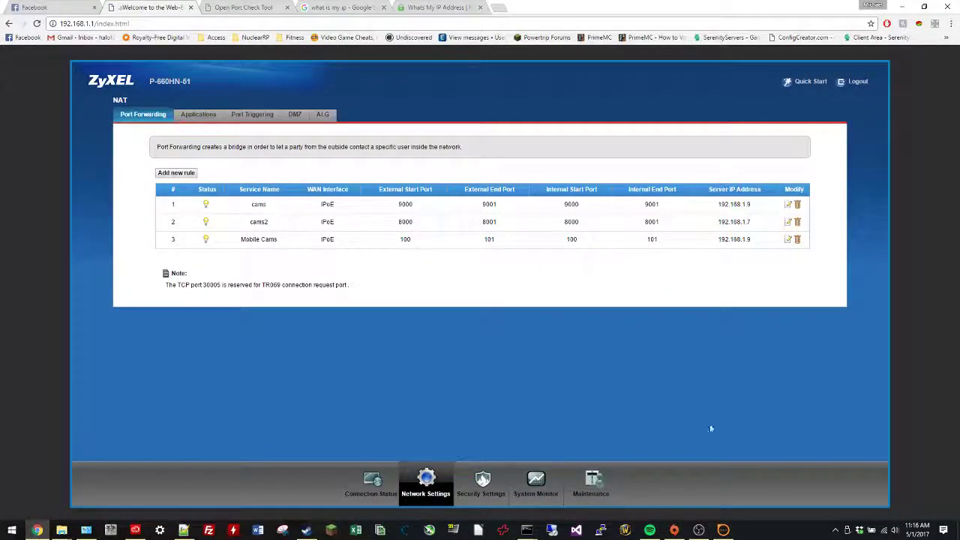
# Add a new MP3 (LAME_ENC) encoder in SAM Broadcaster
pyautogui.click(728, 530)
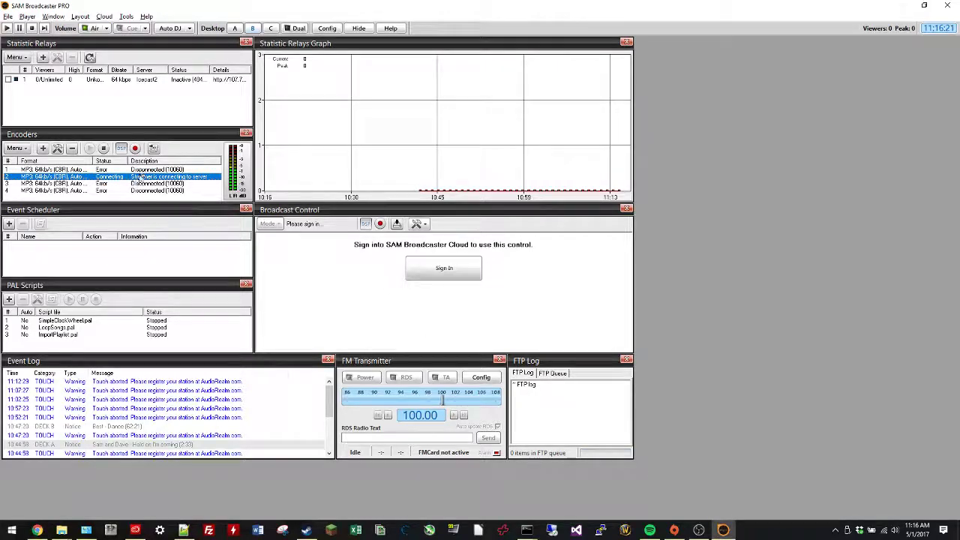
pyautogui.click(43, 148)
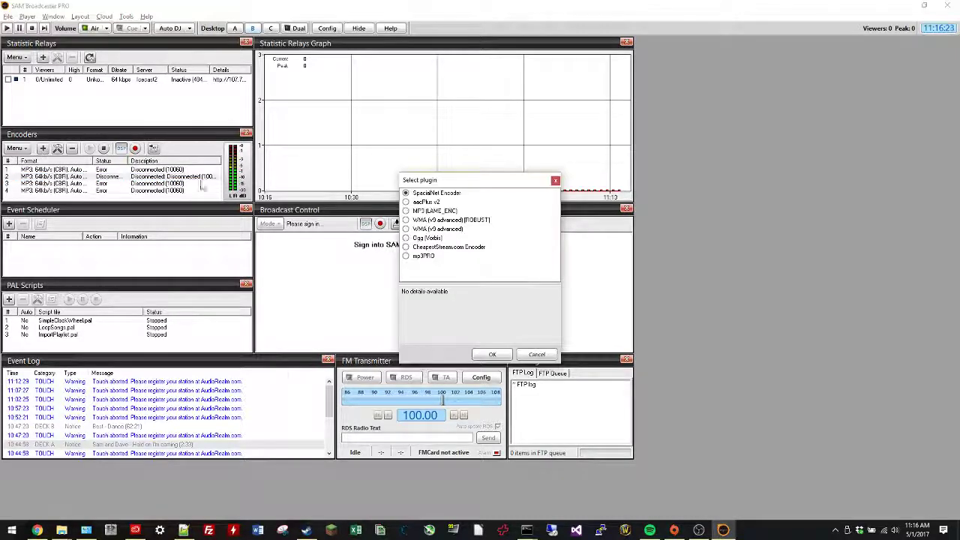
pyautogui.click(407, 210)
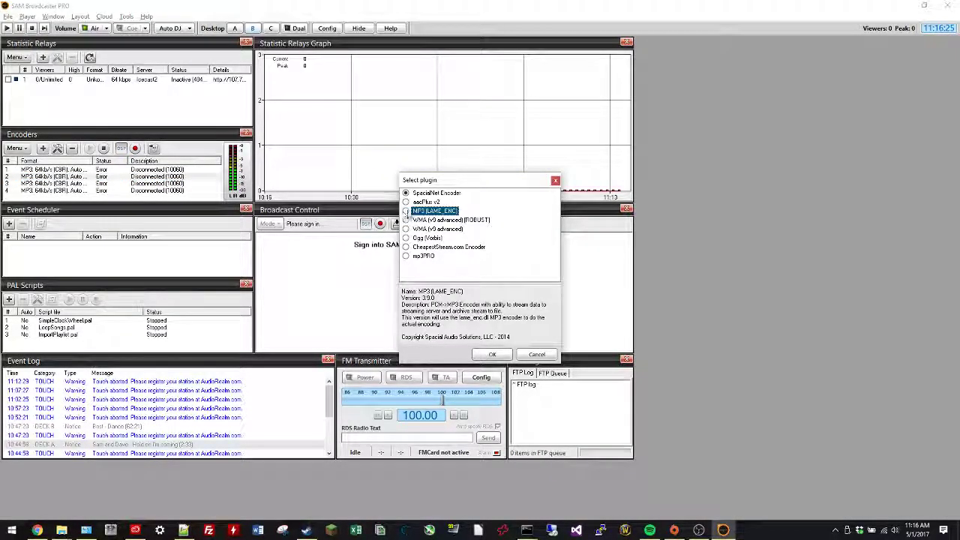
pyautogui.click(492, 354)
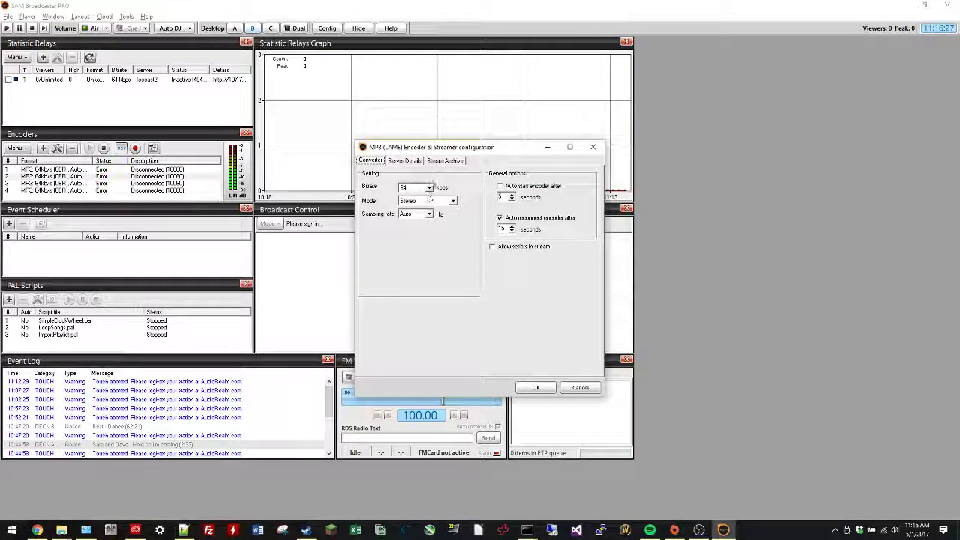
# Set the new encoder's server type to IceCast and enter the source password
pyautogui.click(403, 161)
pyautogui.click(484, 177)
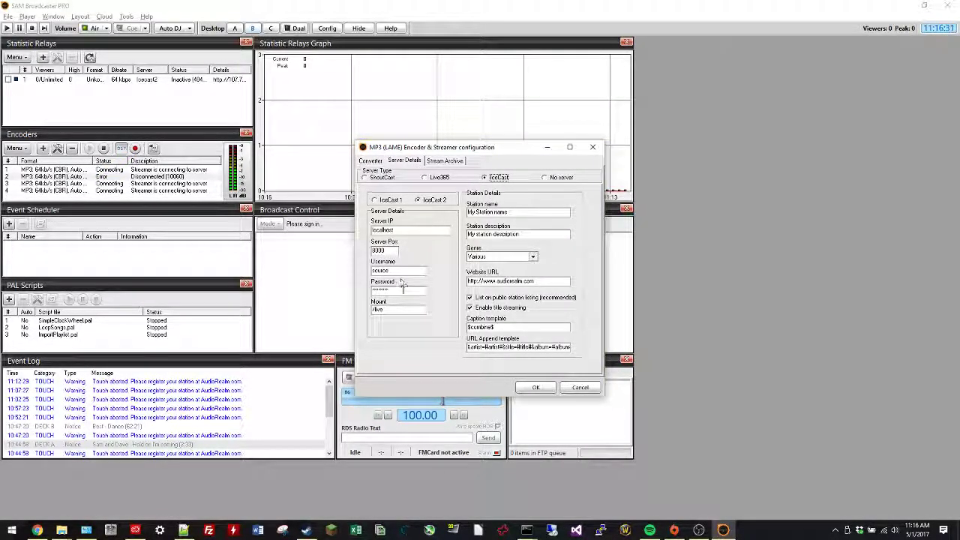
pyautogui.doubleClick(397, 290)
pyautogui.write('ha')
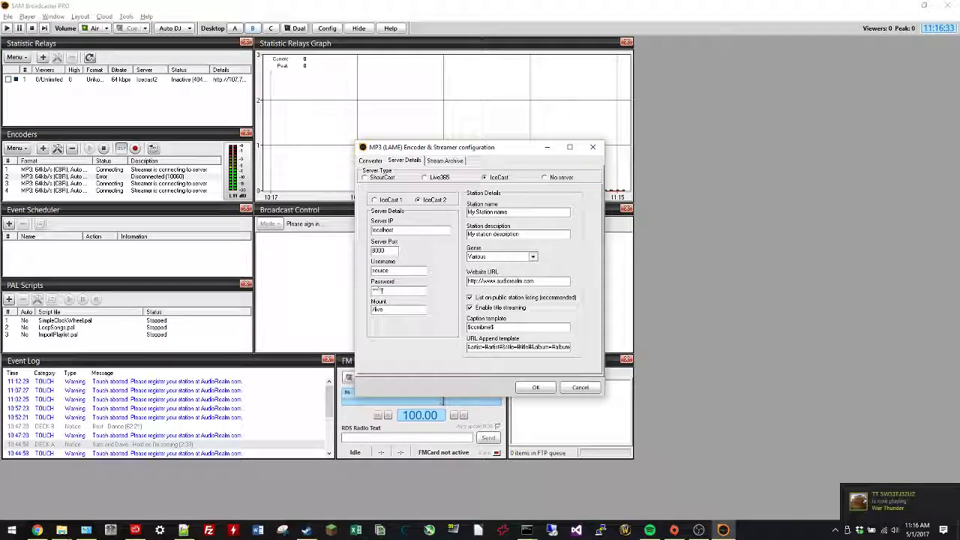
pyautogui.write('********')
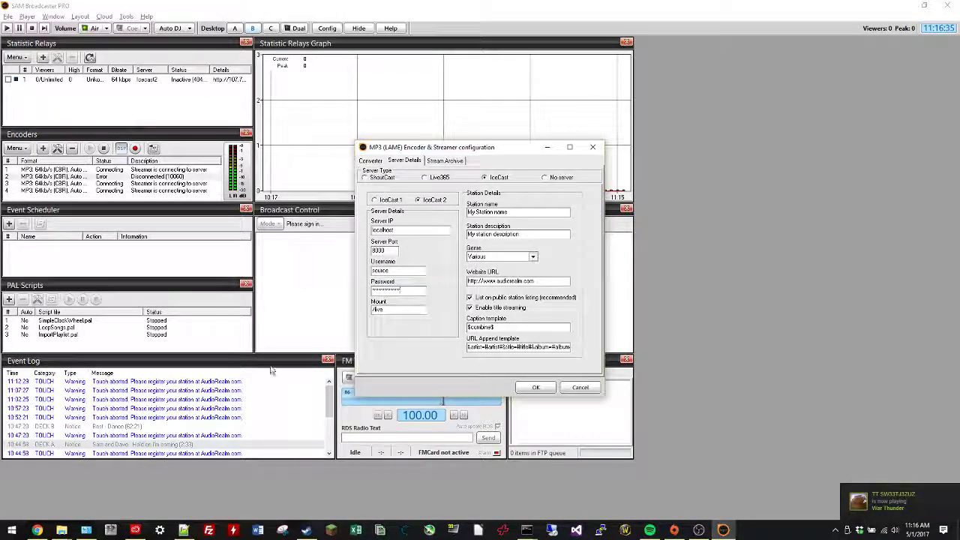
pyautogui.click(37, 530)
pyautogui.click(241, 6)
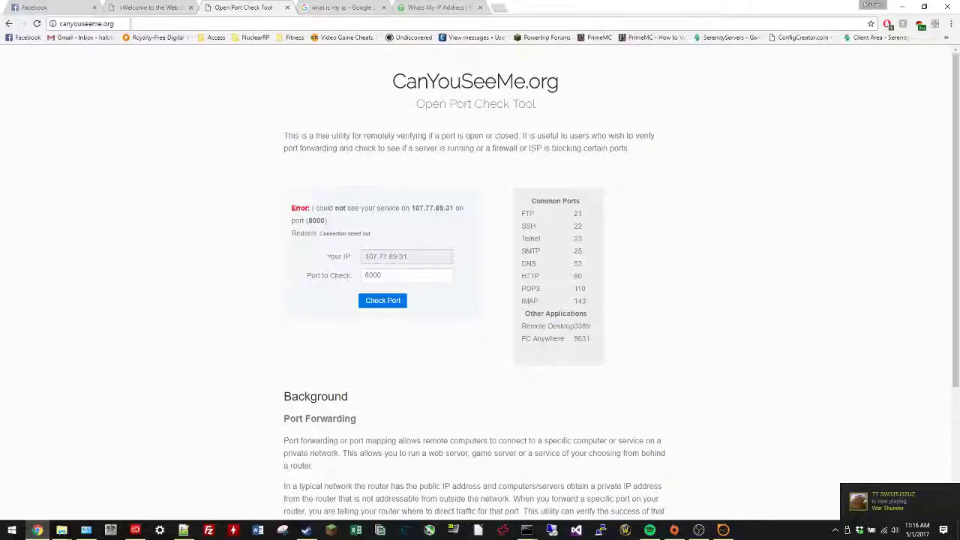
pyautogui.press('F5')
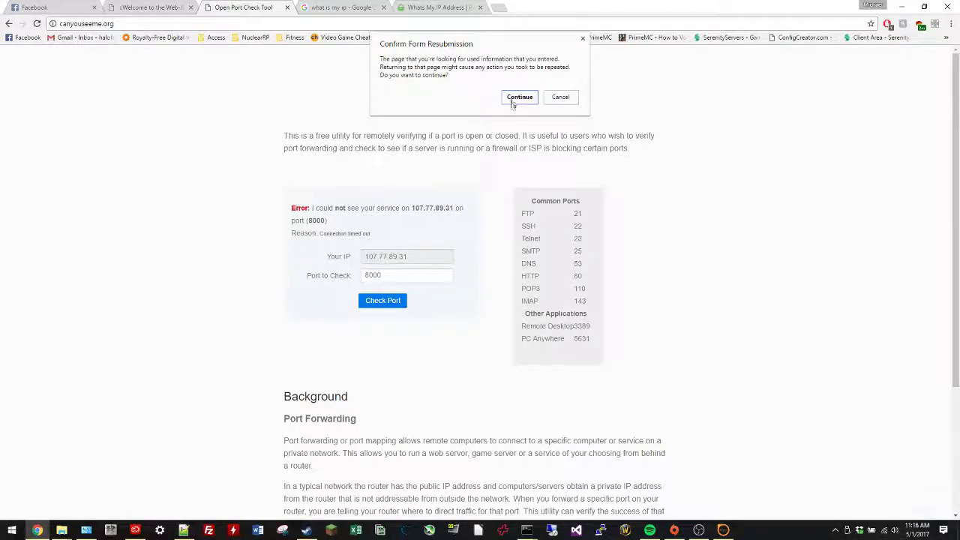
pyautogui.click(511, 99)
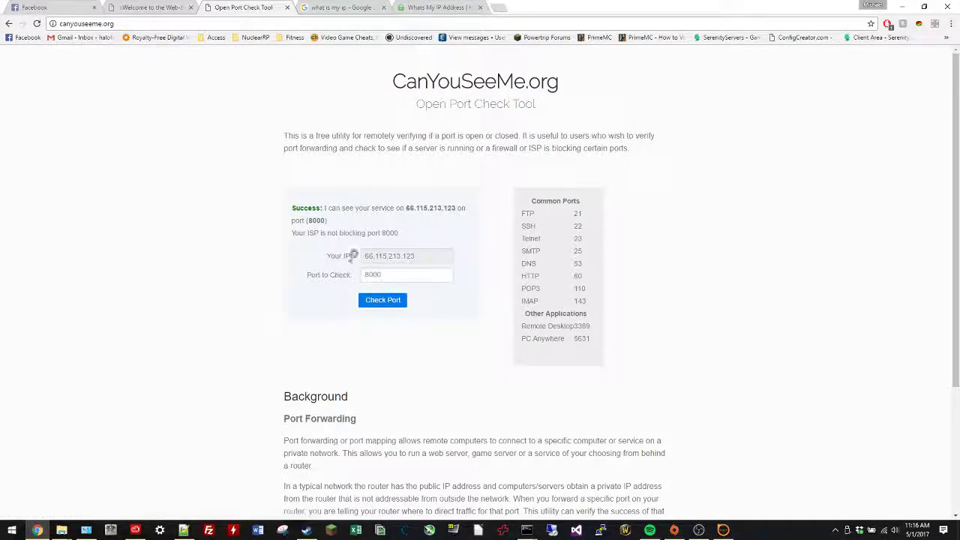
pyautogui.moveTo(412, 259); pyautogui.dragTo(365, 255)
pyautogui.hotkey('ctrl', 'c')
# Replace localhost with 66.115.213.123 as the encoder's server IP, save it, and select encoder 5
pyautogui.hotkey('alt', 'Tab')
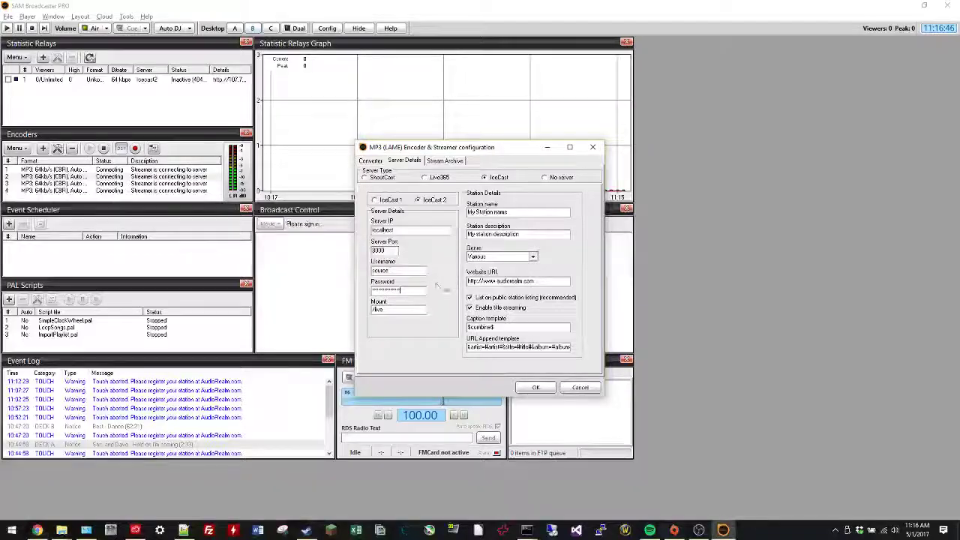
pyautogui.moveTo(405, 229); pyautogui.dragTo(354, 229)
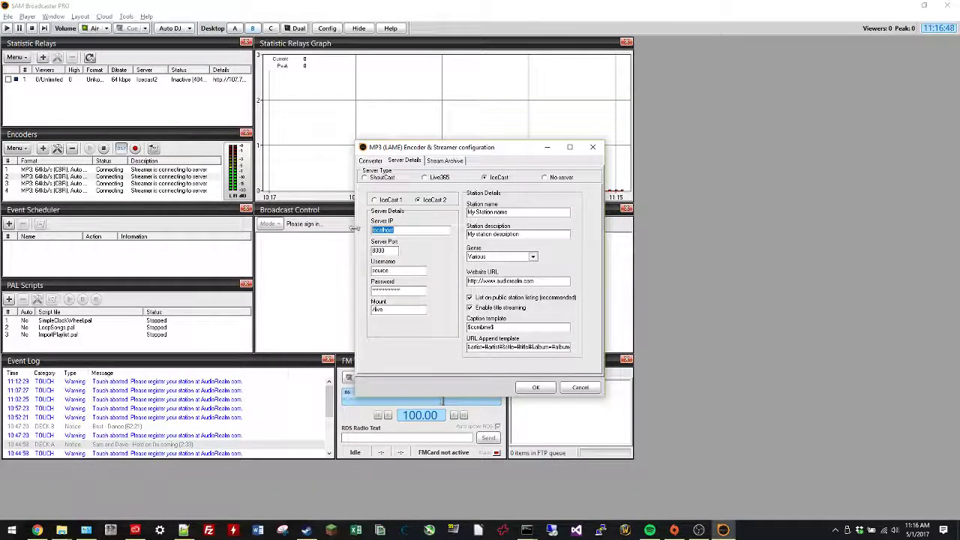
pyautogui.hotkey('ctrl', 'v')
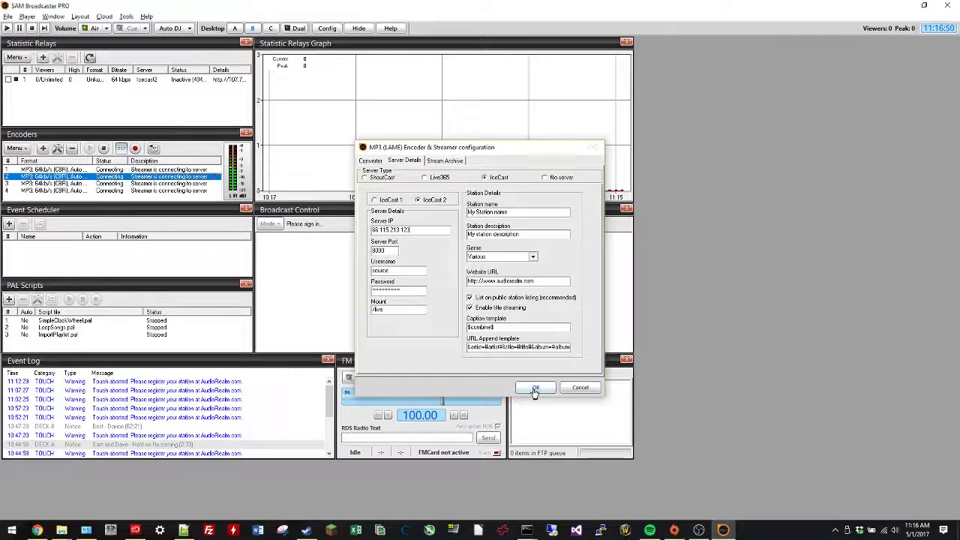
pyautogui.click(535, 387)
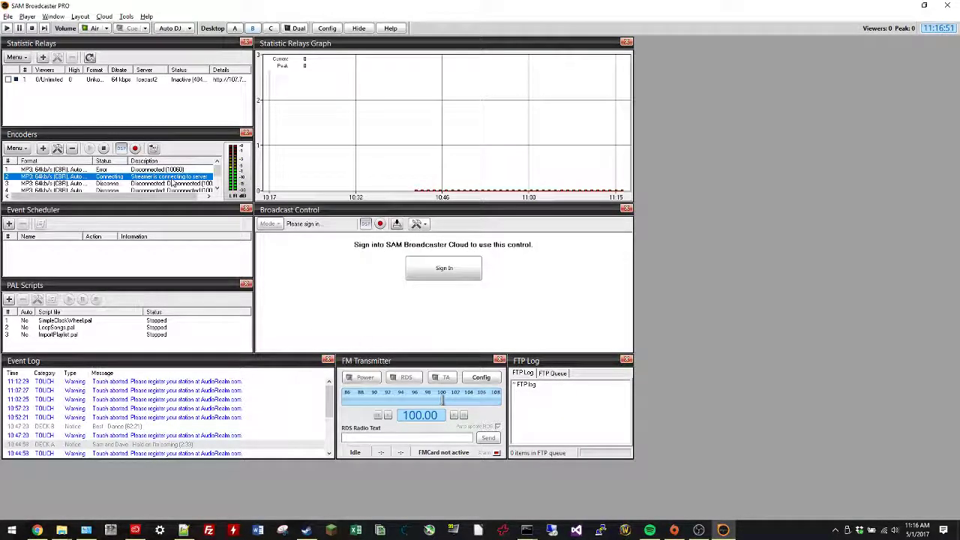
pyautogui.scroll(-2, 171, 188)
pyautogui.click(133, 183)
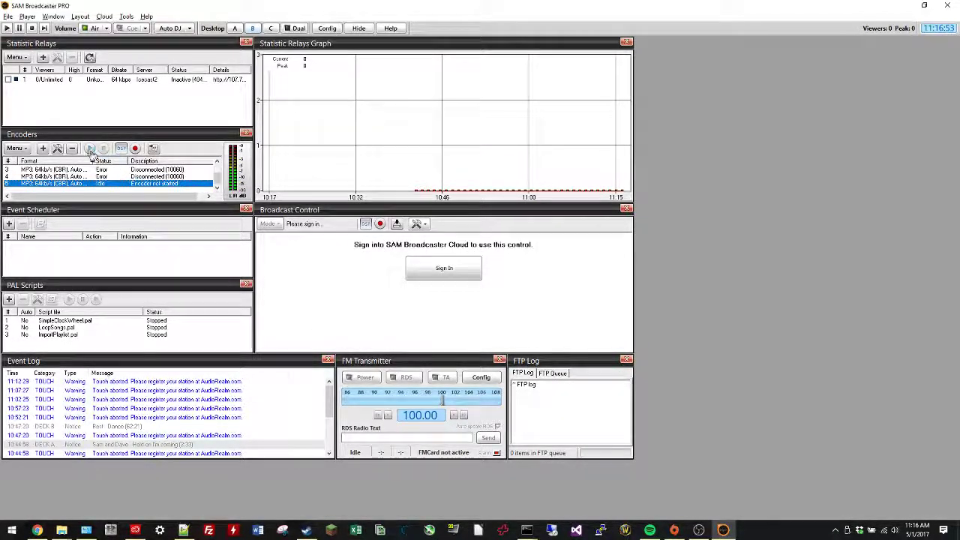